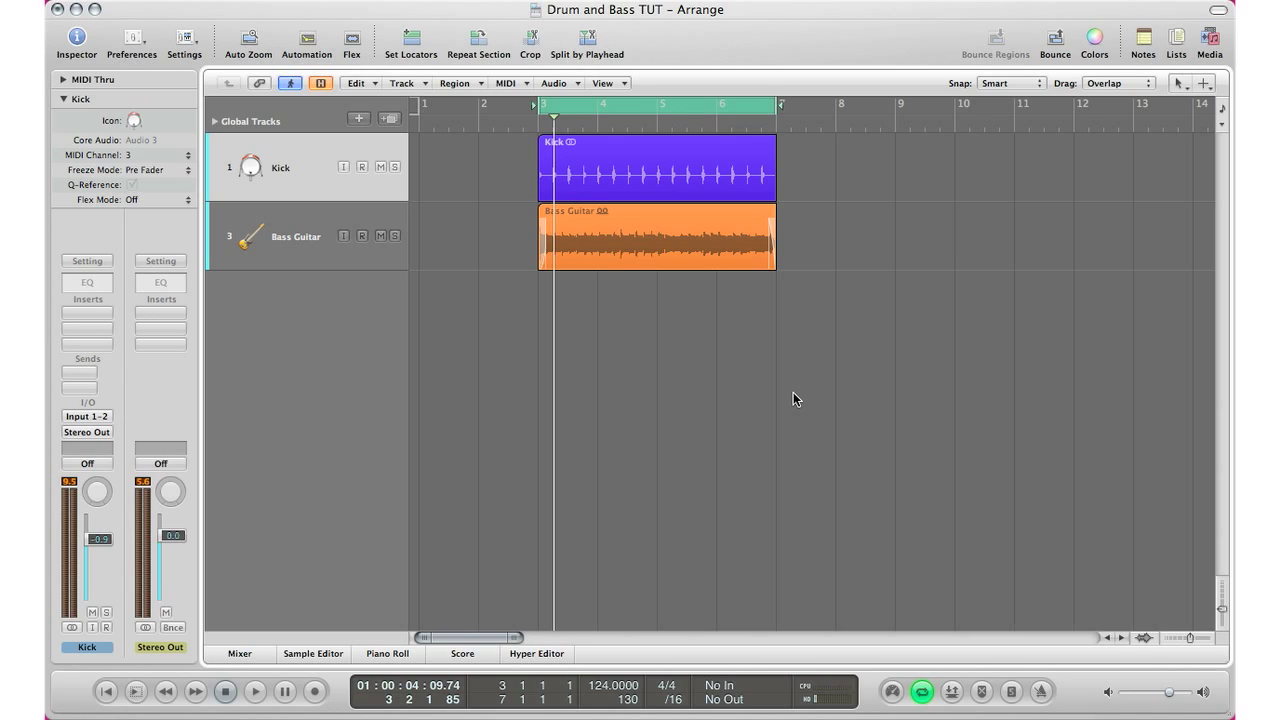
- Play the kick and bass loop together, and insert a Channel EQ on the Kick channel, placed clear of the channel strip
{"action": "key", "text": "space"}
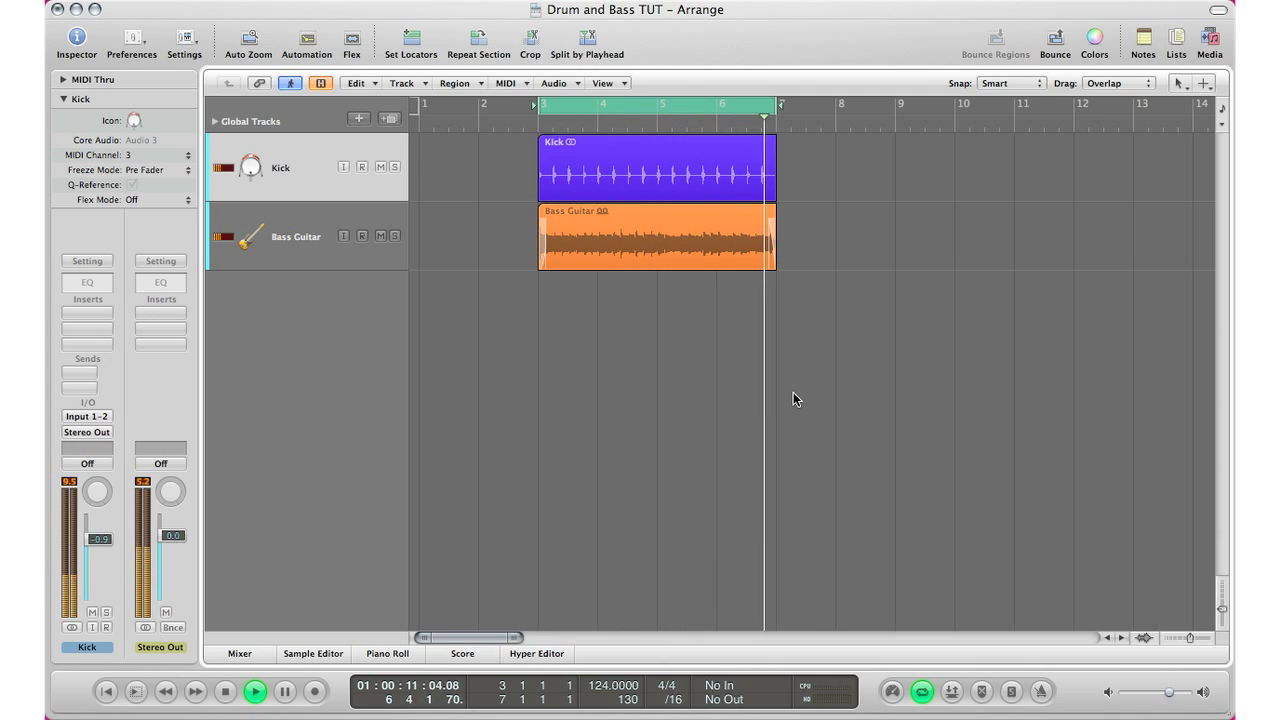
{"action": "key", "text": "space"}
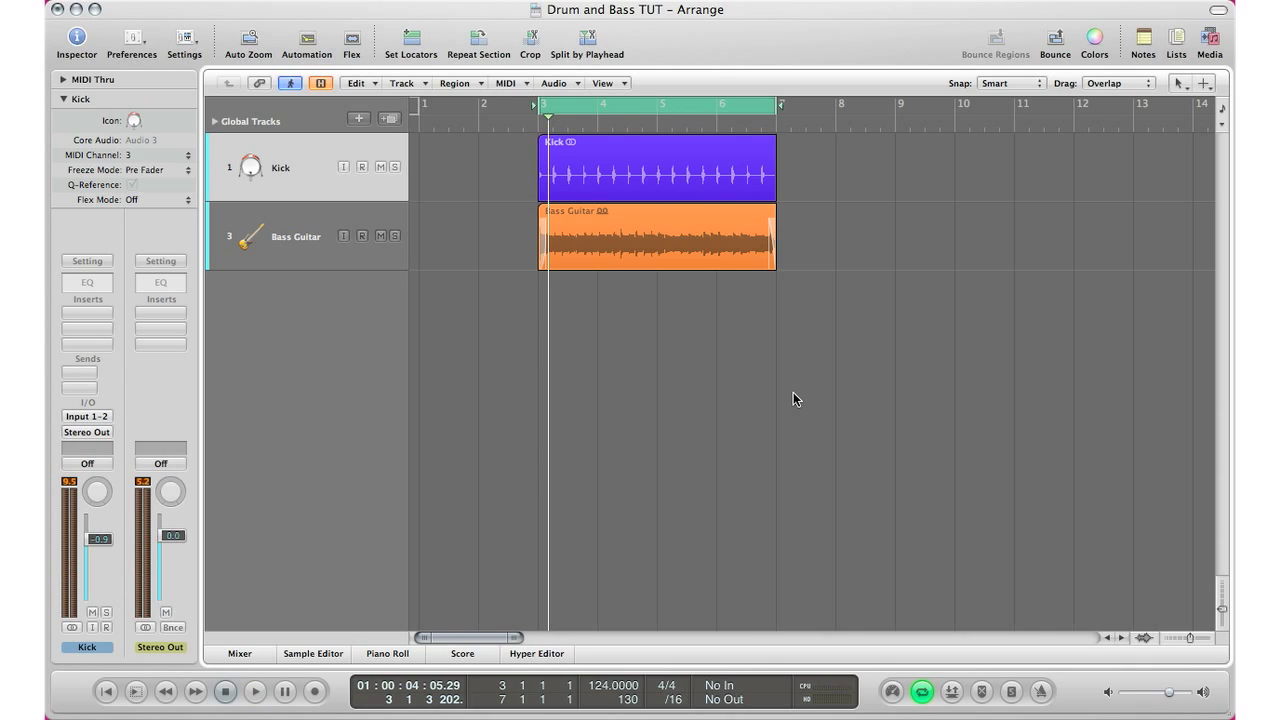
{"action": "double_click", "coordinate": [96, 282]}
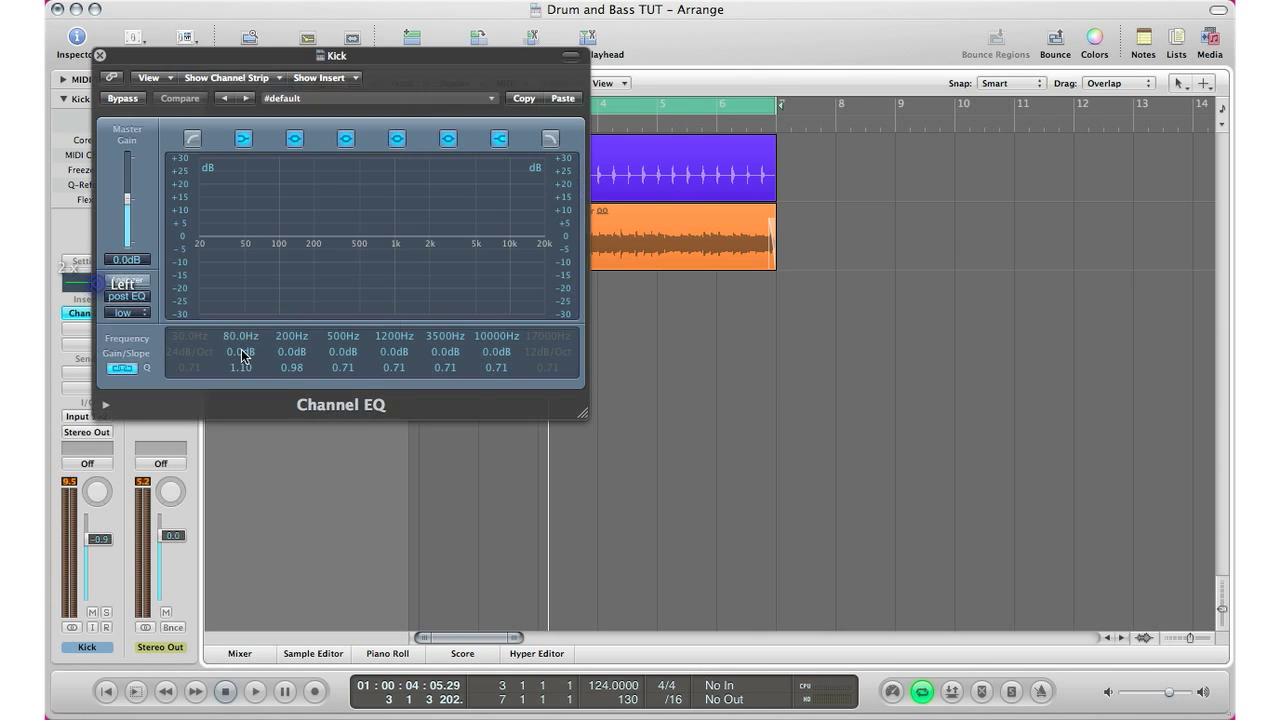
{"action": "left_click_drag", "start_coordinate": [198, 63], "coordinate": [348, 256]}
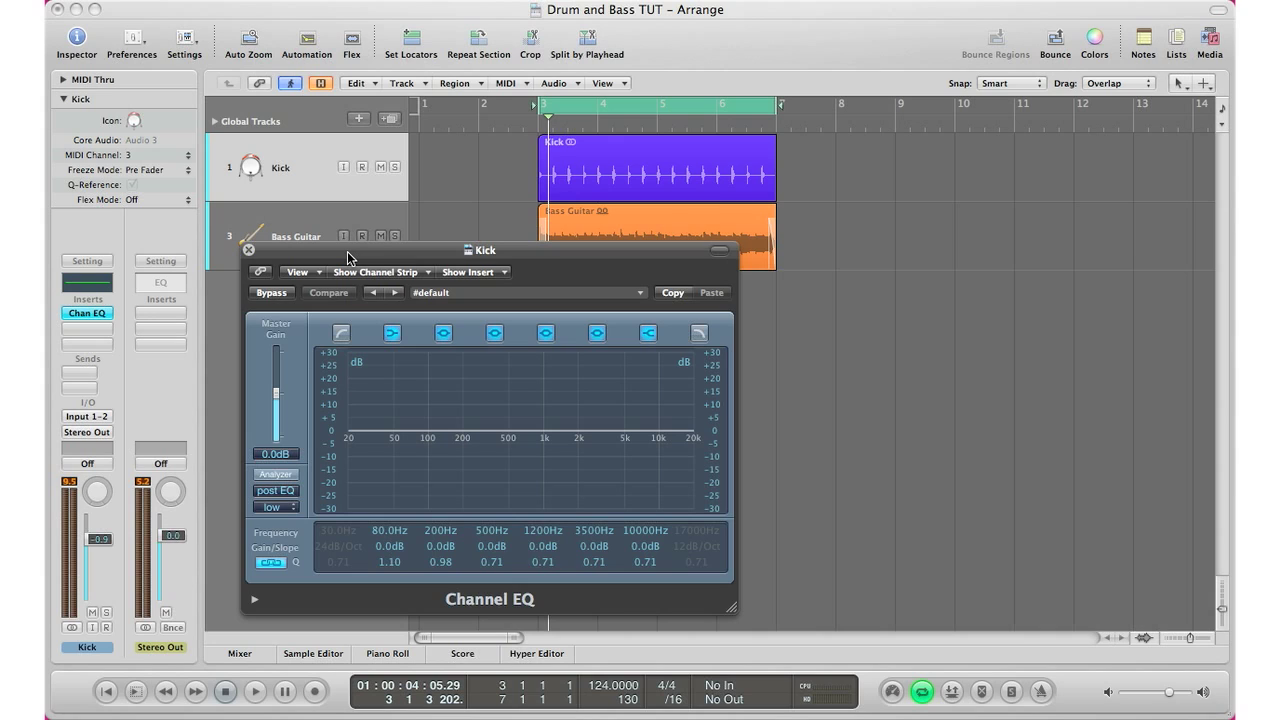
- Solo the Kick track and play through its loop
{"action": "left_click", "coordinate": [396, 167]}
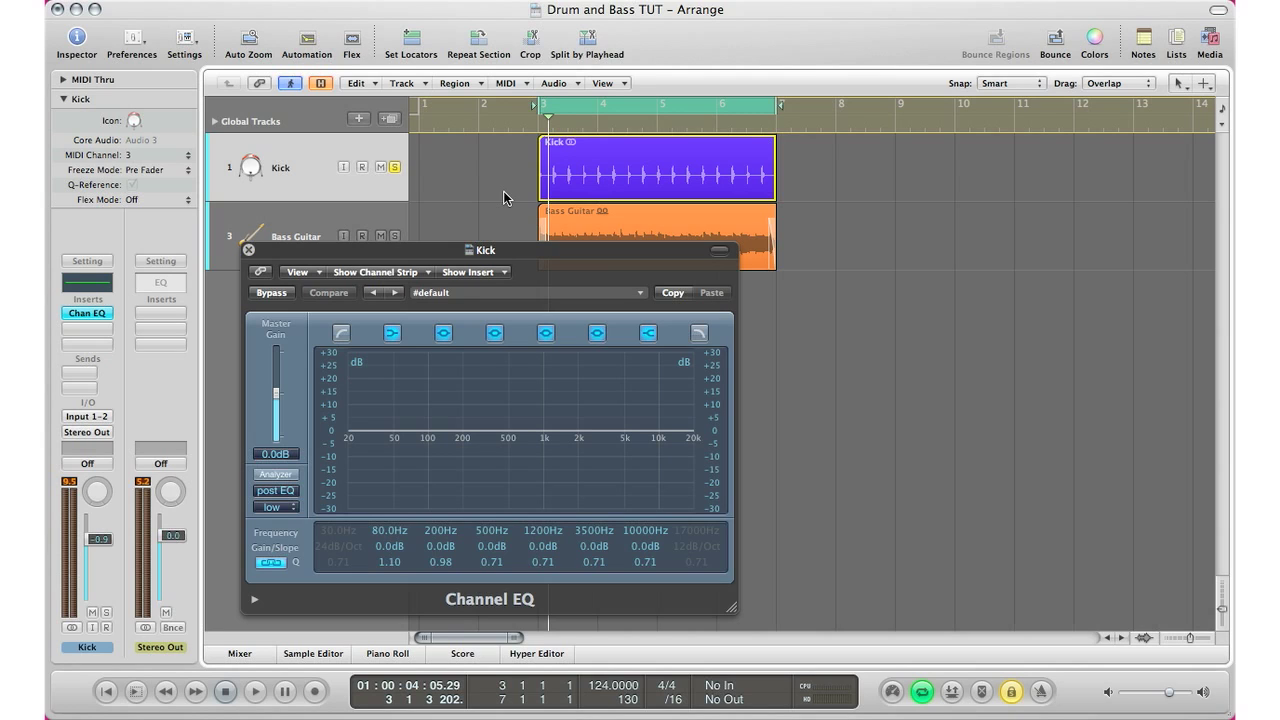
{"action": "key", "text": "space"}
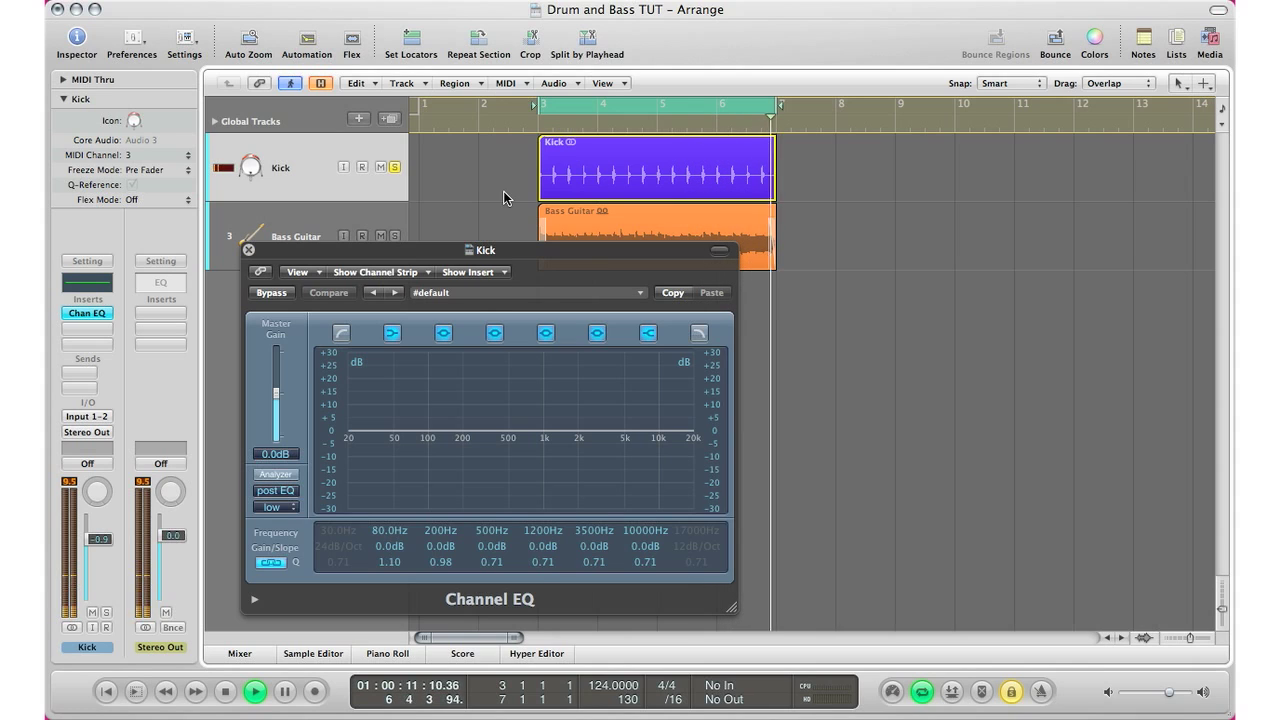
{"action": "key", "text": "space"}
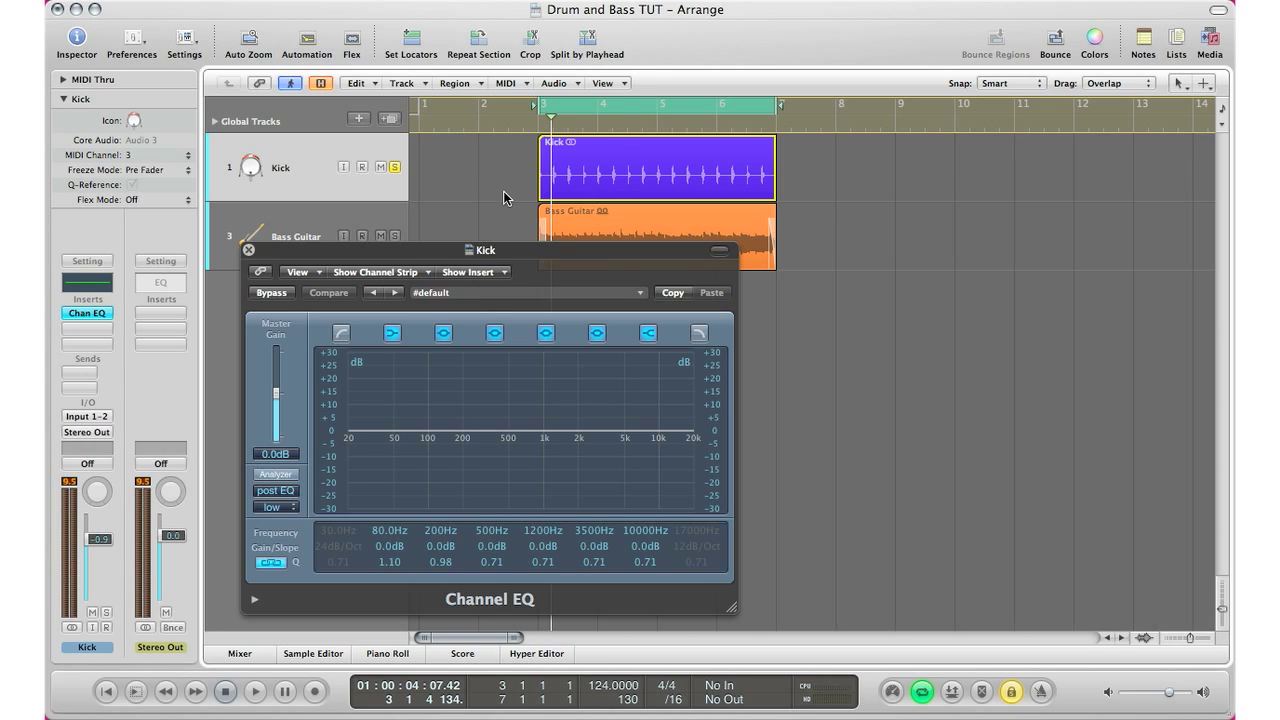
- Boost the low shelf band of the kick EQ to +7.5 dB at 76 Hz during playback
{"action": "key", "text": "space"}
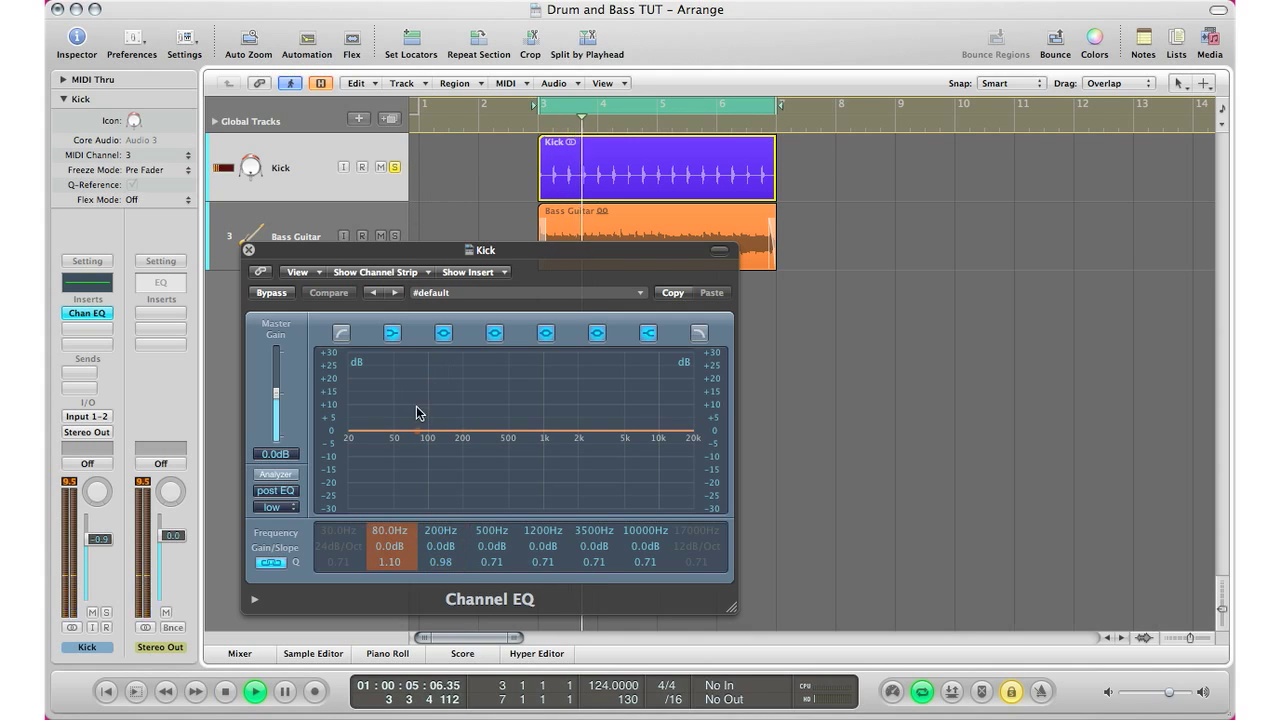
{"action": "left_click_drag", "start_coordinate": [423, 432], "coordinate": [416, 413]}
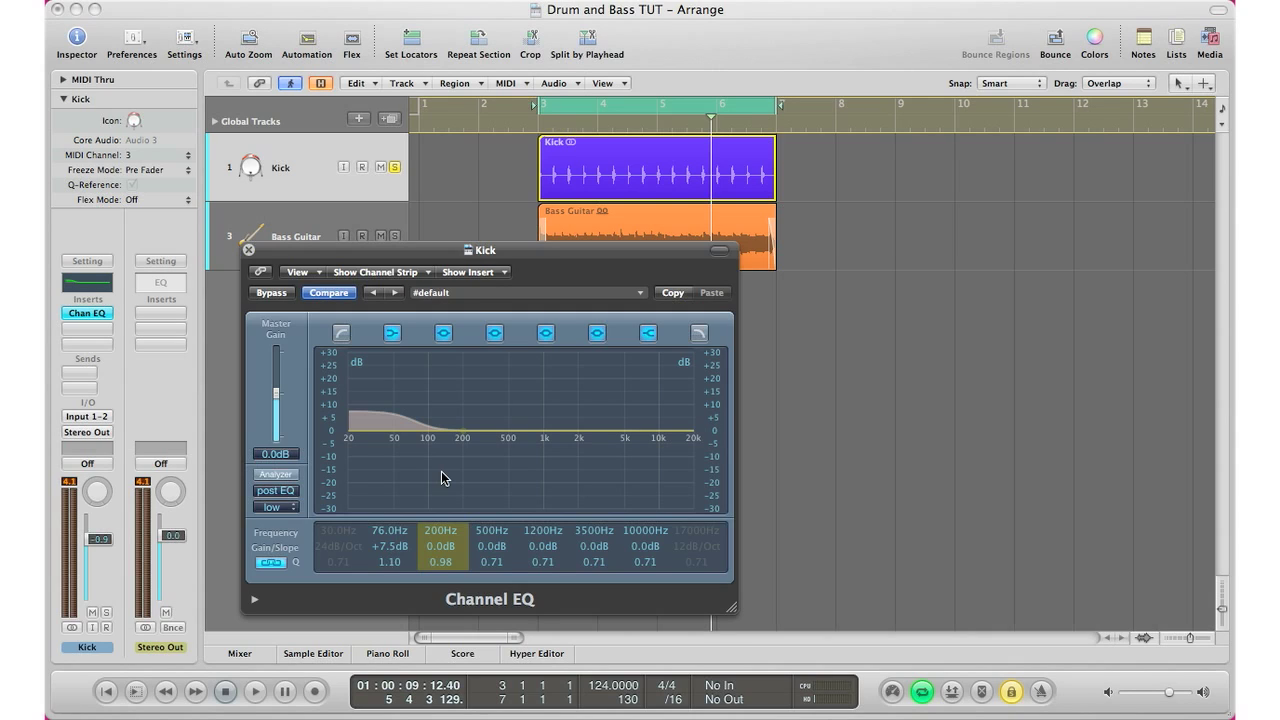
- Set the kick EQ's 200 Hz band to a -6.5 dB cut at 245 Hz with a Q of 0.60 while listening
{"action": "key", "text": "space"}
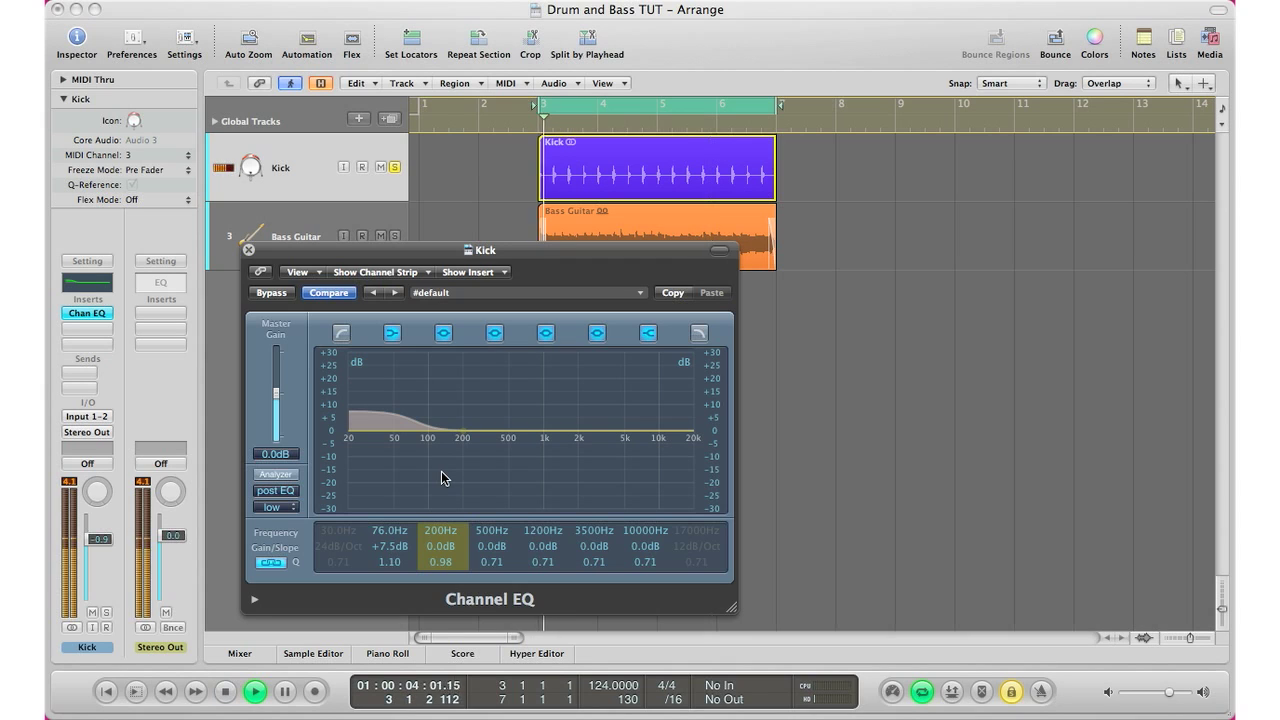
{"action": "mouse_move", "coordinate": [465, 437]}
{"action": "left_mouse_down"}
{"action": "mouse_move", "coordinate": [484, 430]}
{"action": "mouse_move", "coordinate": [466, 446]}
{"action": "left_mouse_up"}
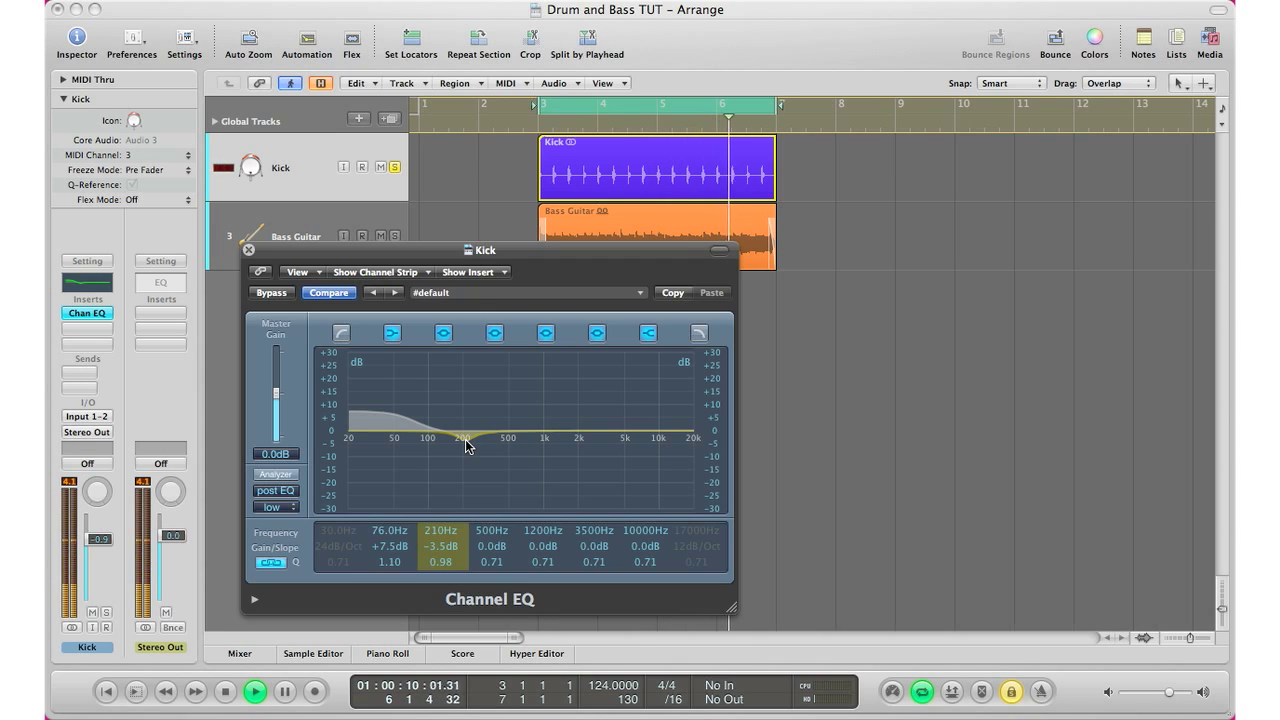
{"action": "left_click_drag", "start_coordinate": [466, 446], "coordinate": [464, 451]}
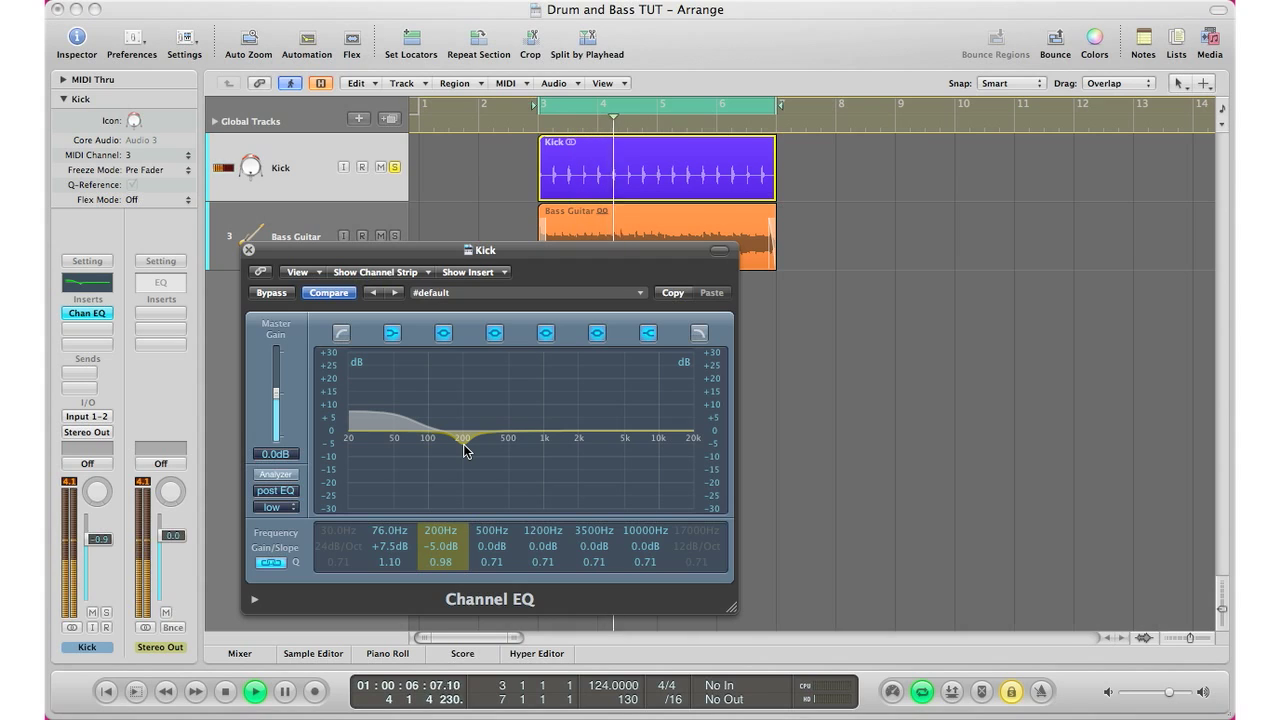
{"action": "mouse_move", "coordinate": [464, 450]}
{"action": "left_mouse_down"}
{"action": "mouse_move", "coordinate": [469, 515]}
{"action": "mouse_move", "coordinate": [475, 455]}
{"action": "left_mouse_up"}
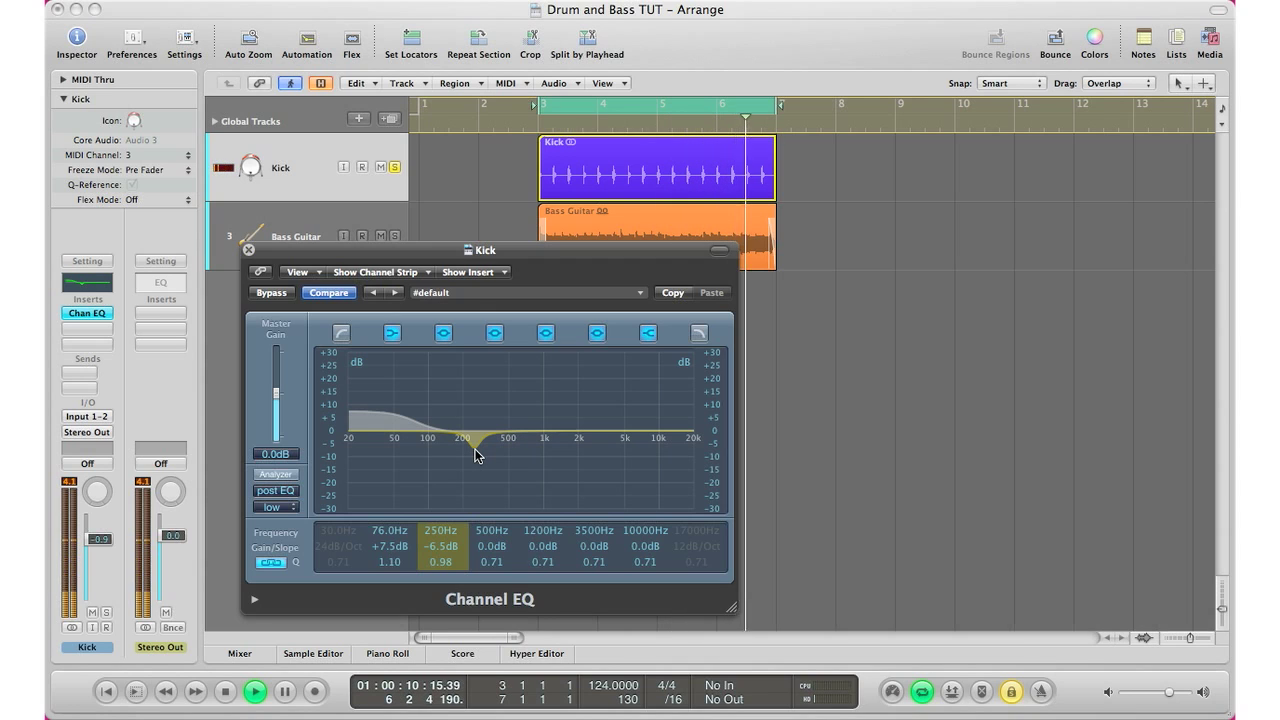
{"action": "mouse_move", "coordinate": [475, 455]}
{"action": "left_mouse_down"}
{"action": "mouse_move", "coordinate": [461, 456]}
{"action": "mouse_move", "coordinate": [475, 456]}
{"action": "left_mouse_up"}
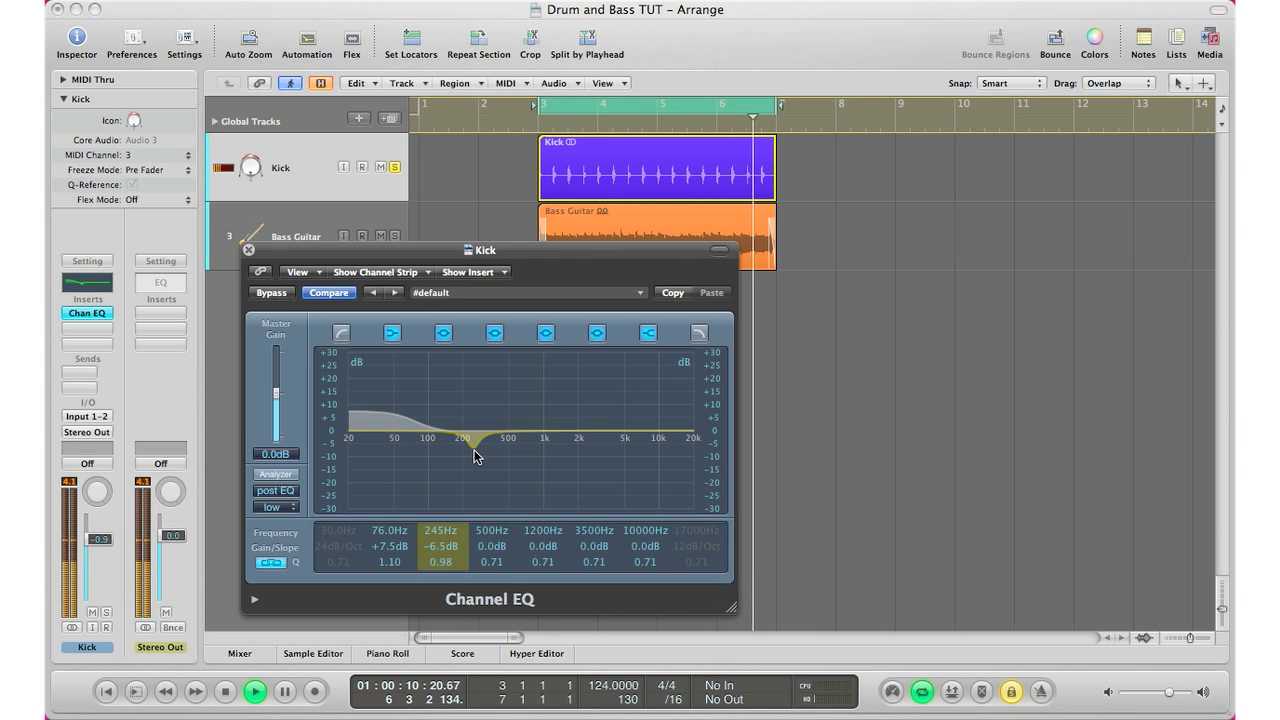
{"action": "left_click_drag", "start_coordinate": [476, 457], "coordinate": [476, 452]}
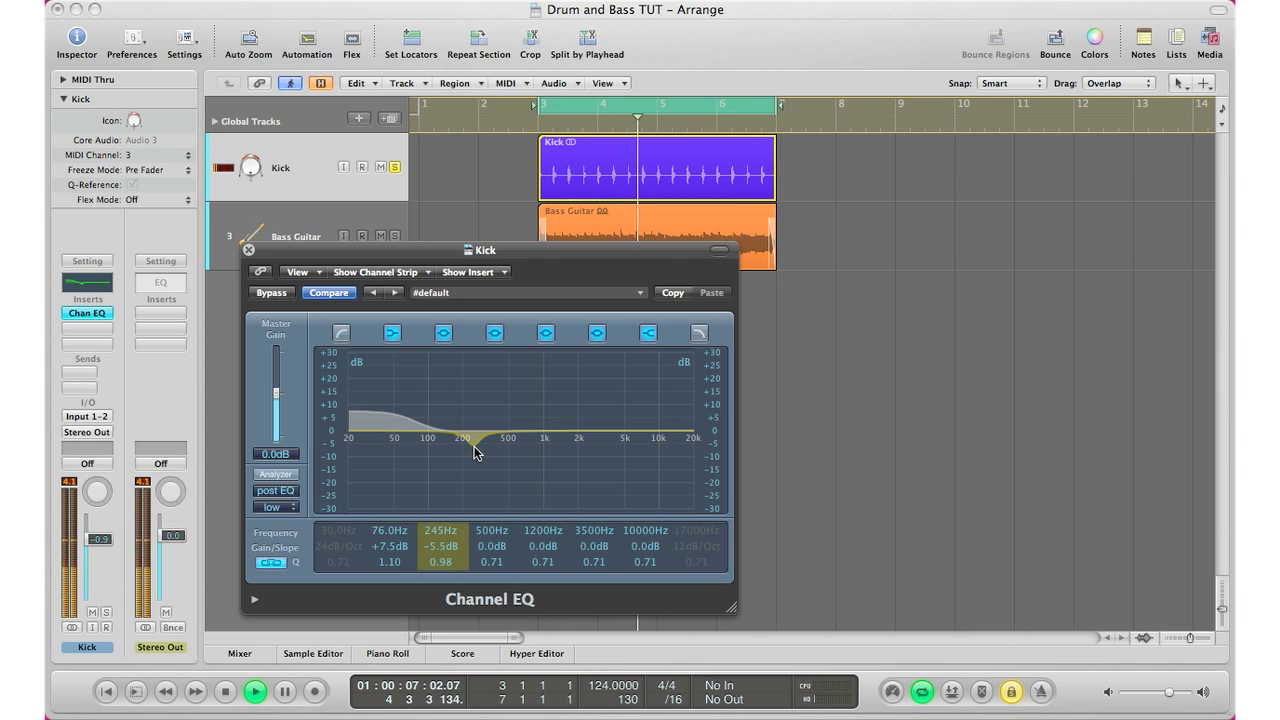
{"action": "left_click_drag", "start_coordinate": [476, 452], "coordinate": [479, 457]}
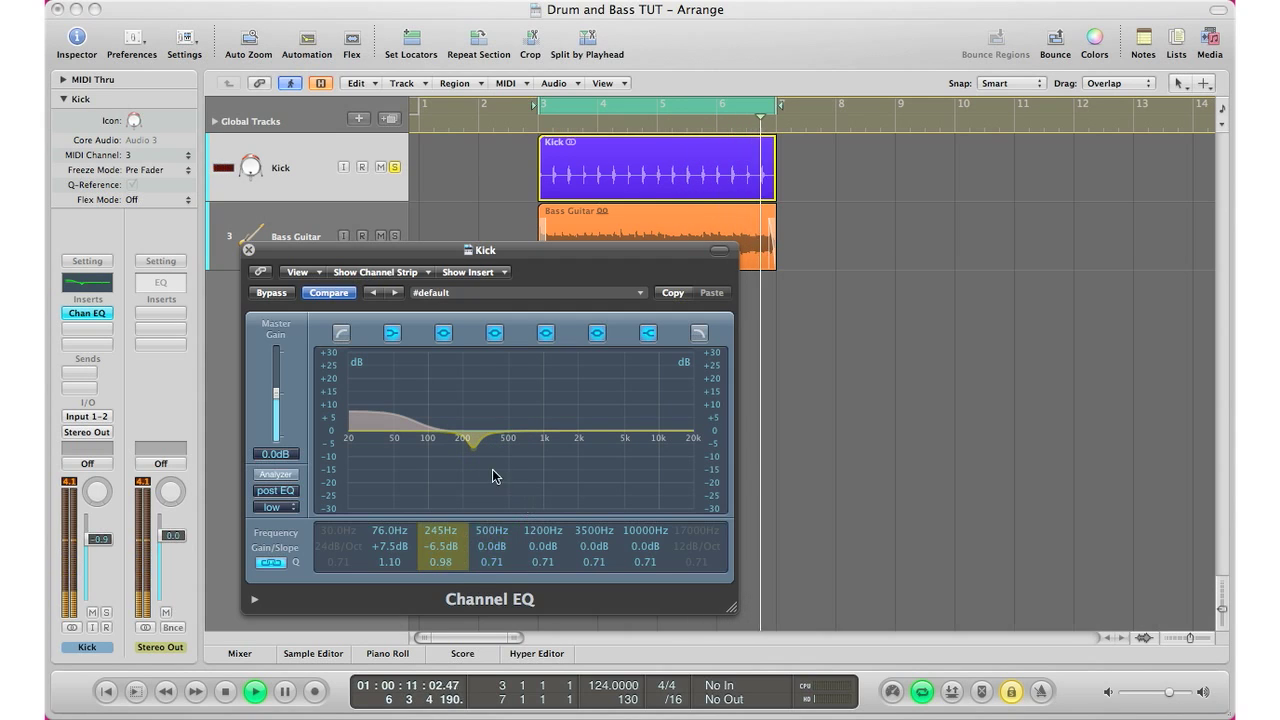
{"action": "left_click_drag", "start_coordinate": [437, 563], "coordinate": [437, 571]}
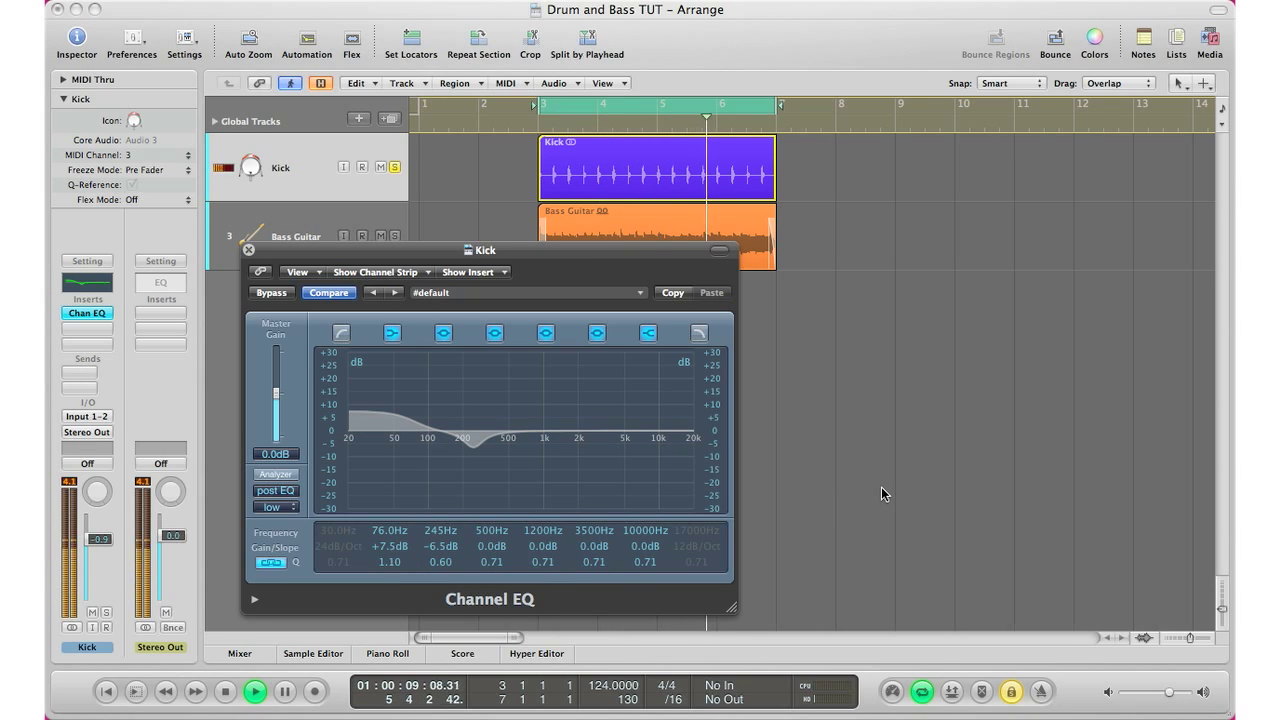
{"action": "key", "text": "space"}
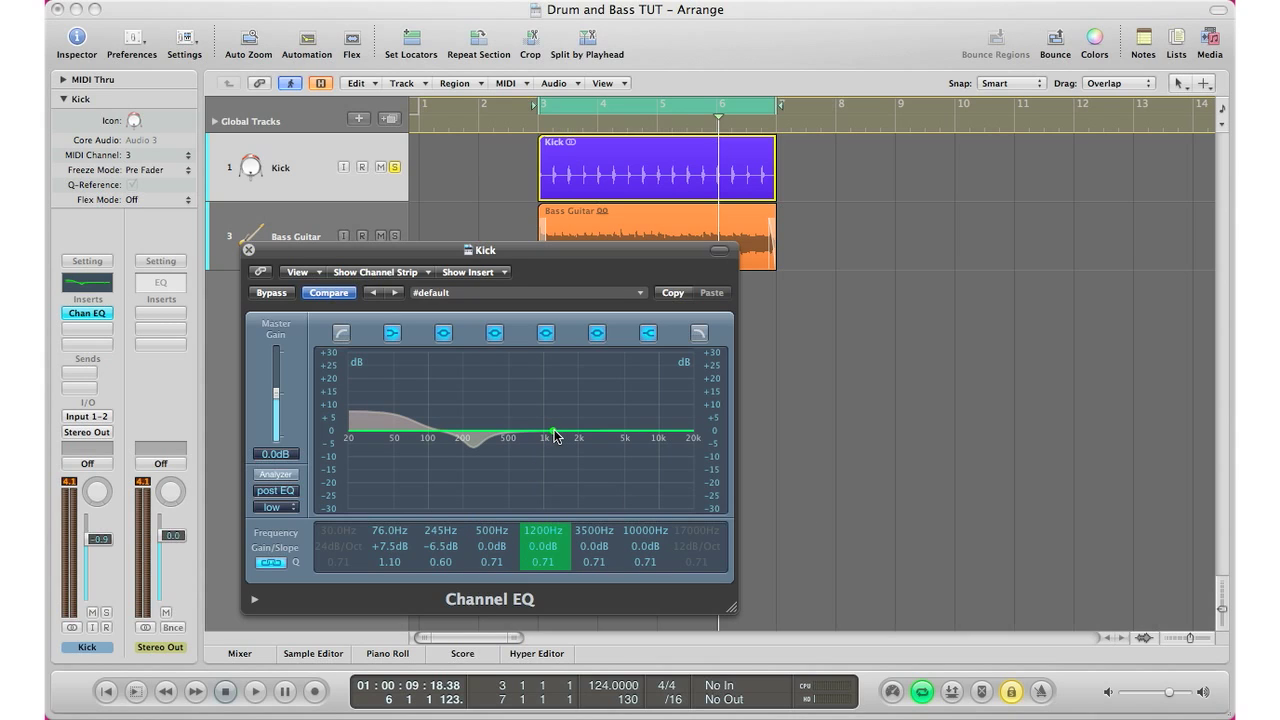
- Set the kick EQ's 1200 Hz band to 2100 Hz with a gain of -1.0 dB and a Q of 0.23
{"action": "left_click_drag", "start_coordinate": [555, 432], "coordinate": [556, 541]}
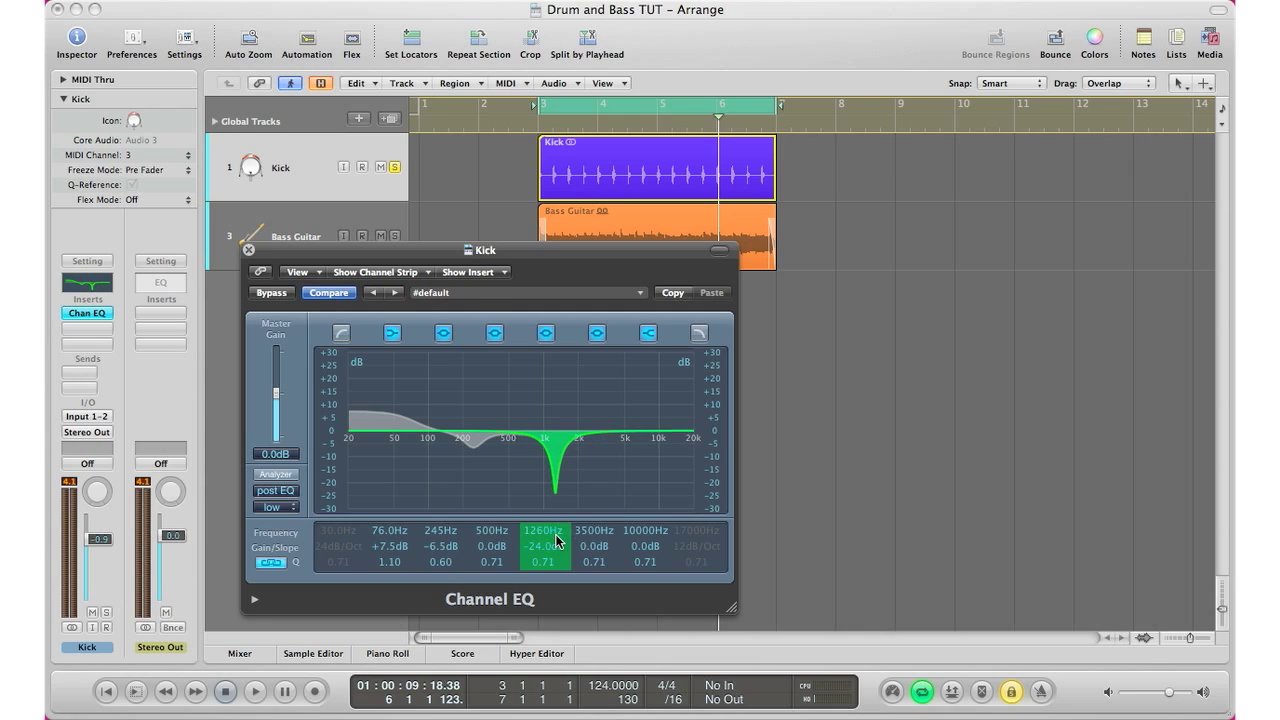
{"action": "left_click_drag", "start_coordinate": [553, 450], "coordinate": [551, 449]}
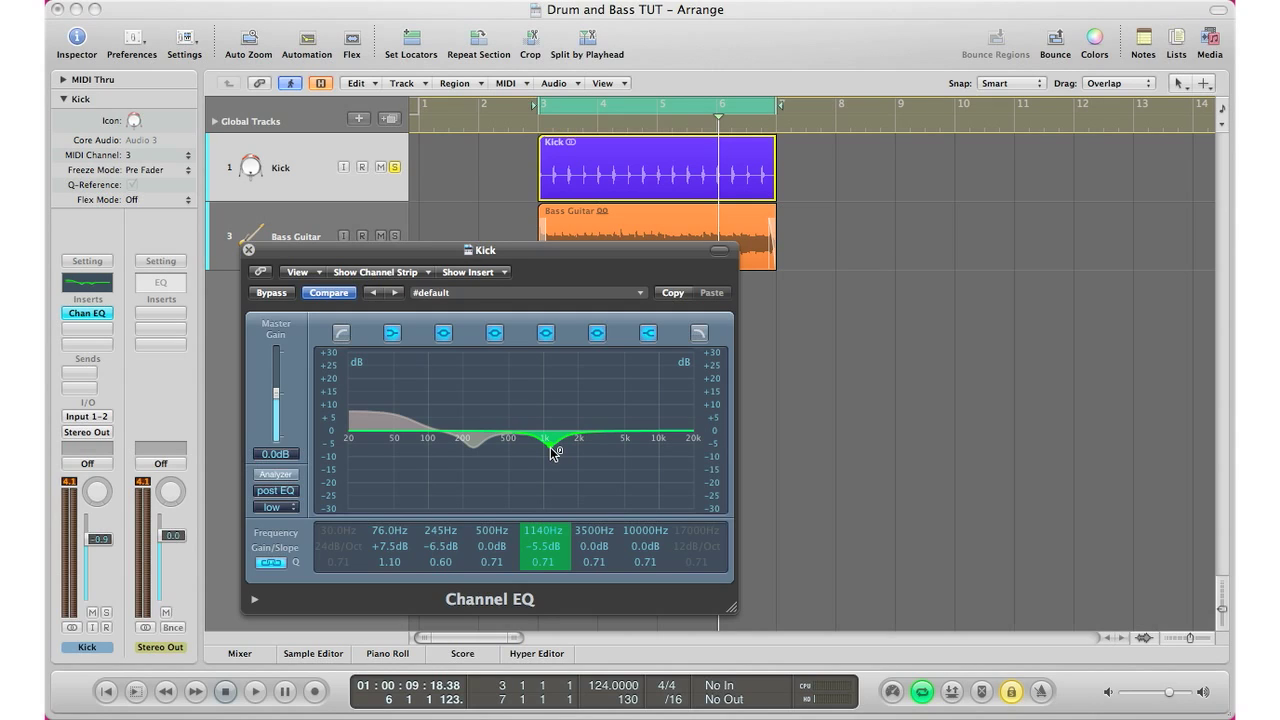
{"action": "key", "text": "space"}
{"action": "mouse_move", "coordinate": [556, 457]}
{"action": "left_mouse_down"}
{"action": "mouse_move", "coordinate": [560, 429]}
{"action": "mouse_move", "coordinate": [557, 453]}
{"action": "left_mouse_up"}
{"action": "left_click_drag", "start_coordinate": [548, 538], "coordinate": [553, 510]}
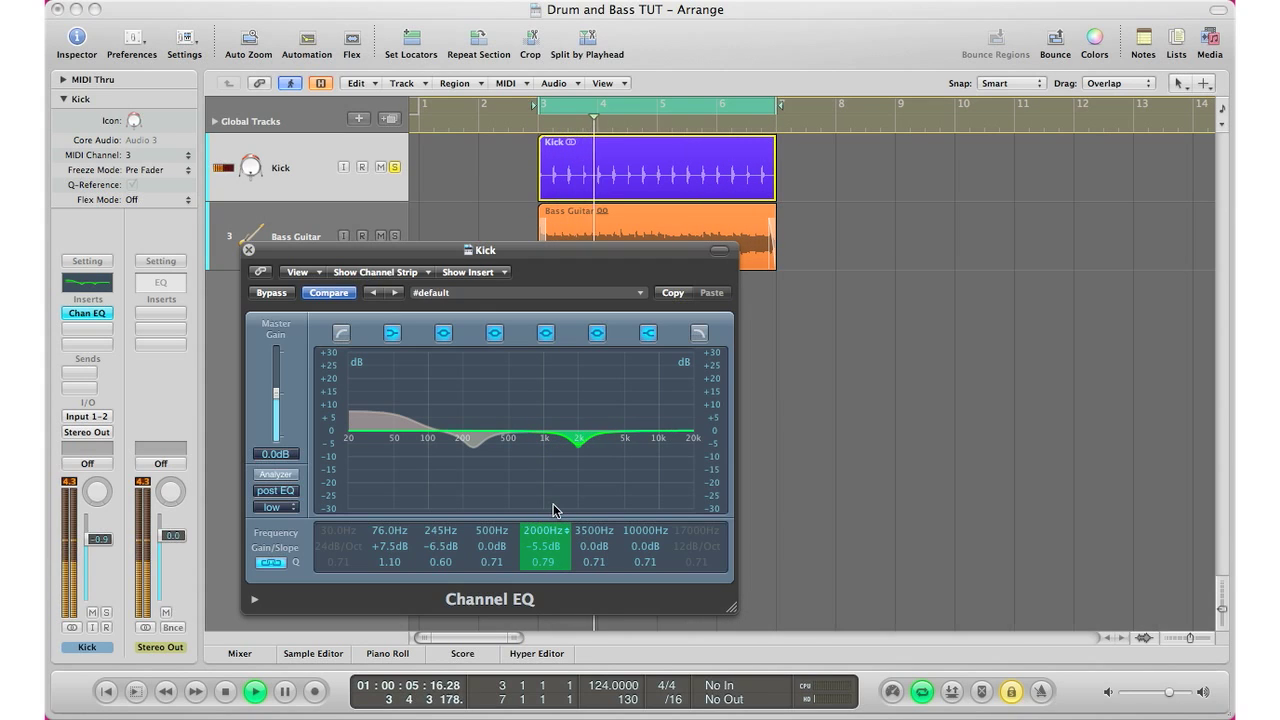
{"action": "mouse_move", "coordinate": [545, 558]}
{"action": "left_mouse_down"}
{"action": "mouse_move", "coordinate": [545, 585]}
{"action": "mouse_move", "coordinate": [546, 568]}
{"action": "left_mouse_up"}
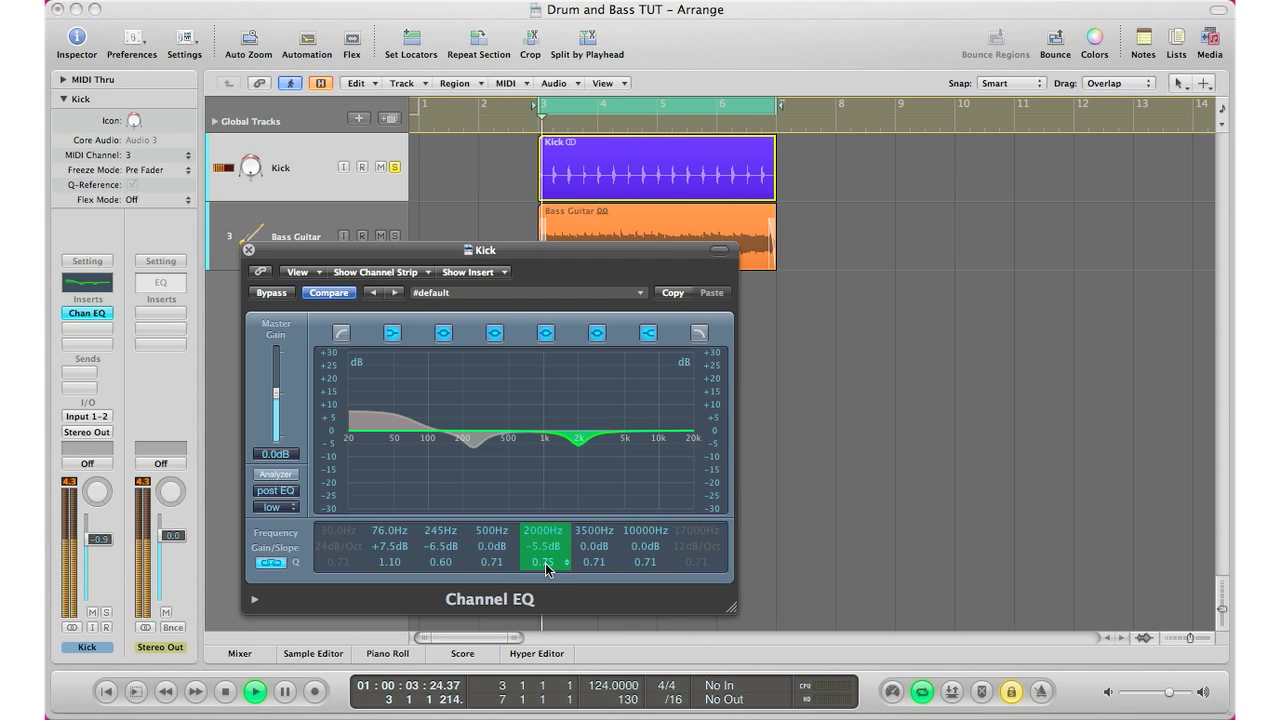
{"action": "left_click_drag", "start_coordinate": [545, 549], "coordinate": [548, 547]}
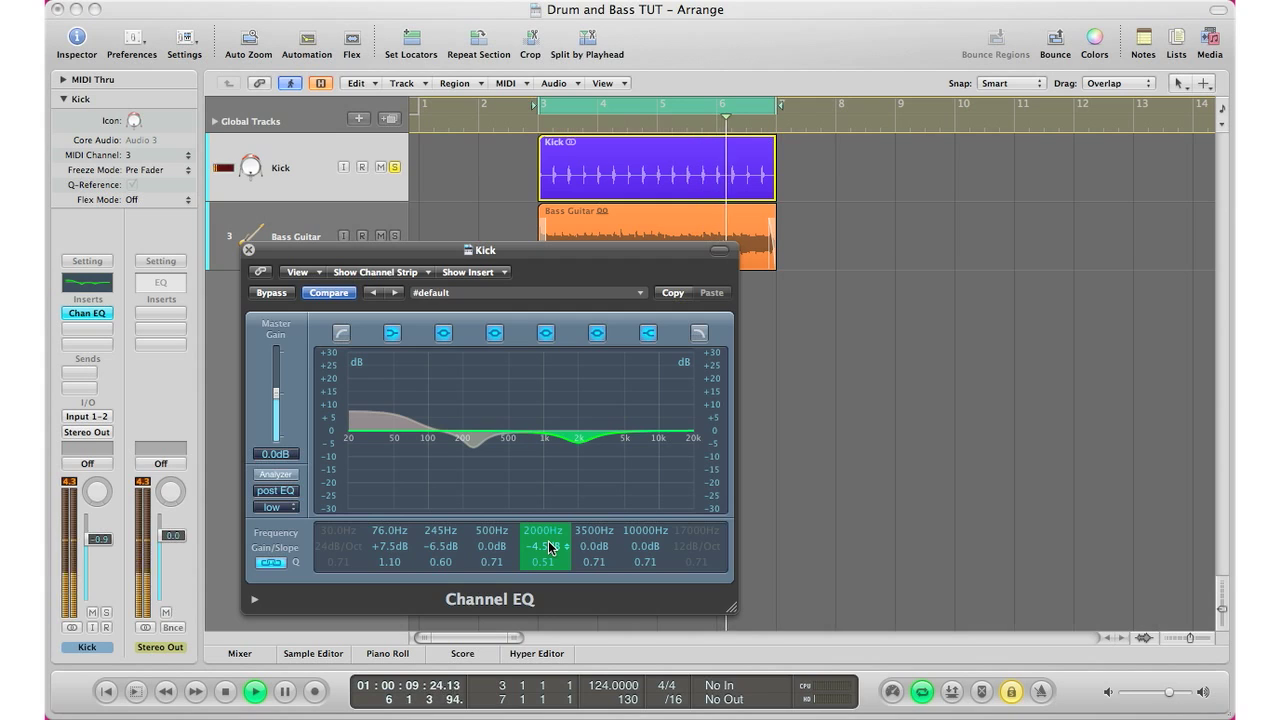
{"action": "left_click_drag", "start_coordinate": [549, 532], "coordinate": [549, 528]}
{"action": "left_click", "coordinate": [549, 527]}
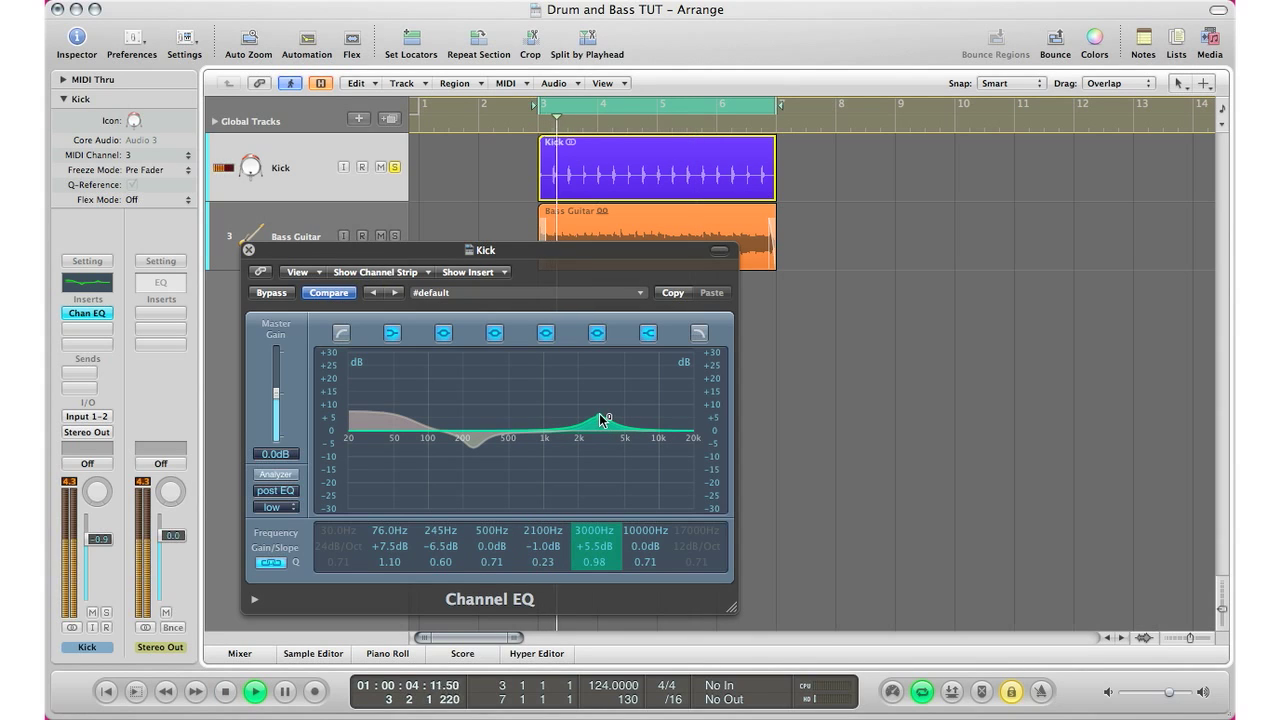
- Turn the kick EQ's 3500 Hz band into a -3.5 dB cut at 2150 Hz with a Q of 1.00
{"action": "left_click_drag", "start_coordinate": [602, 425], "coordinate": [584, 461]}
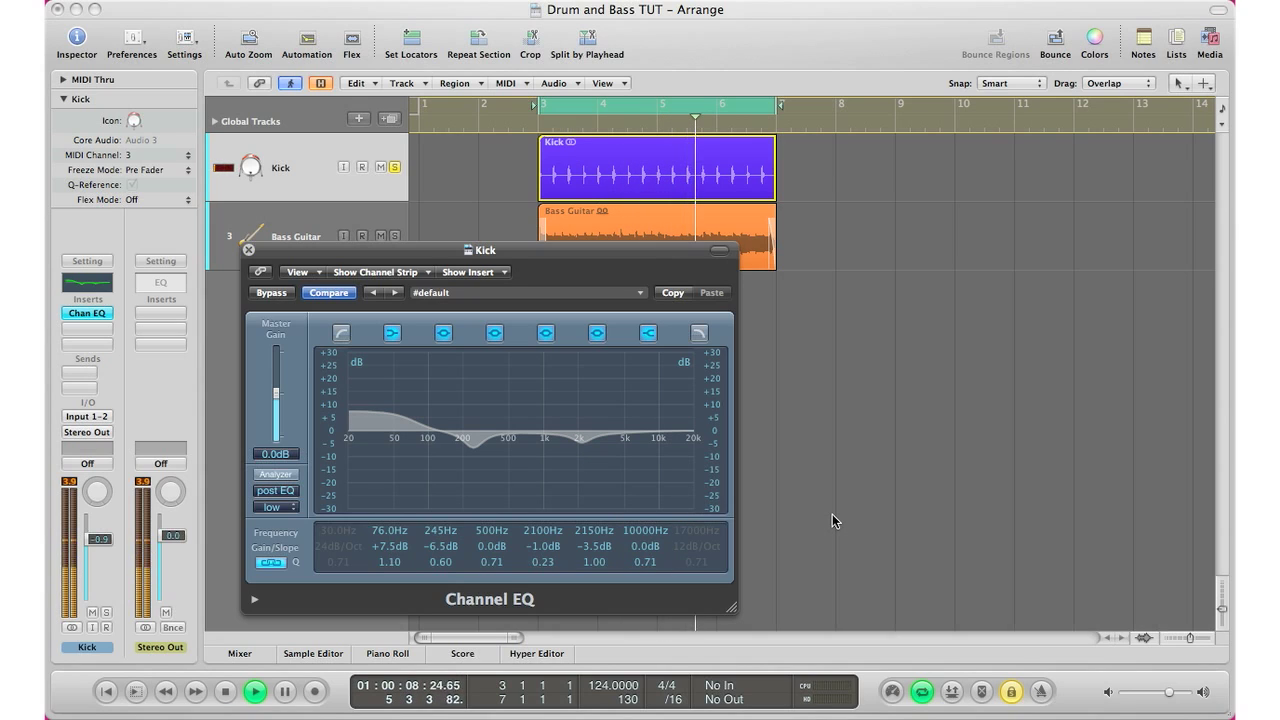
{"action": "key", "text": "space"}
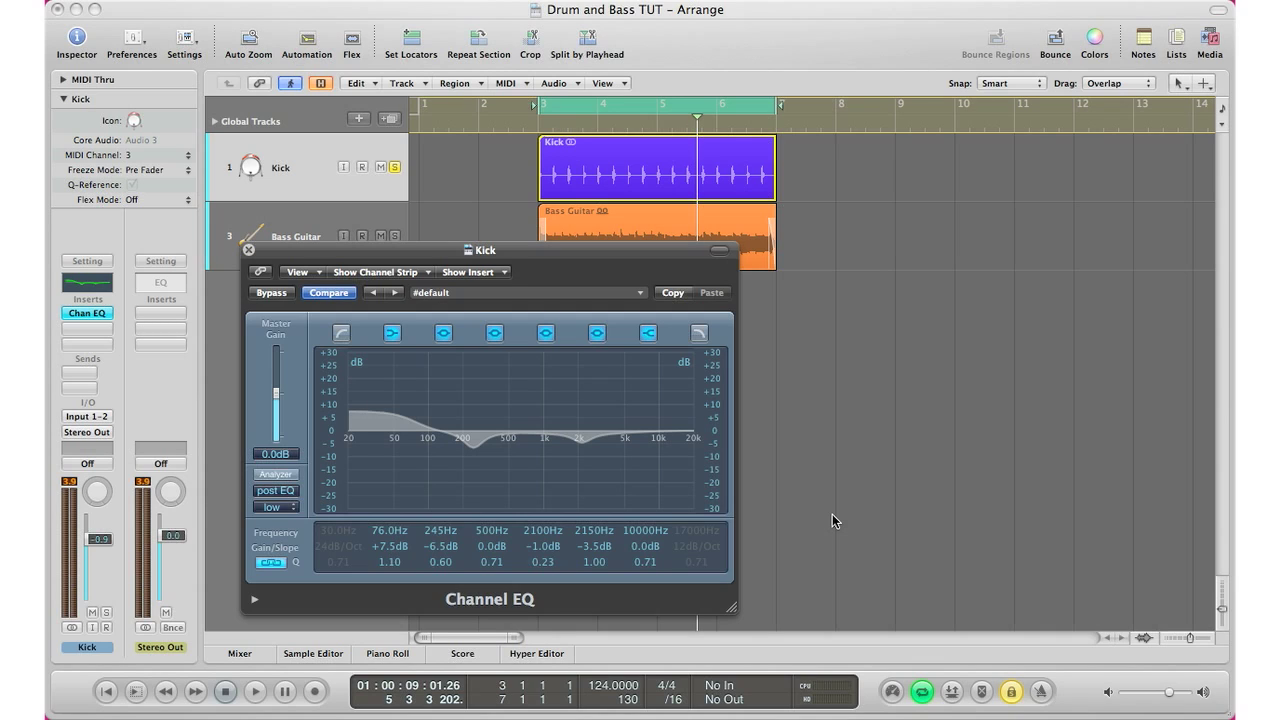
- Lower the kick EQ's high shelf band to -4.5 dB at 9400 Hz with a Q of 1.40 while listening
{"action": "key", "text": "space"}
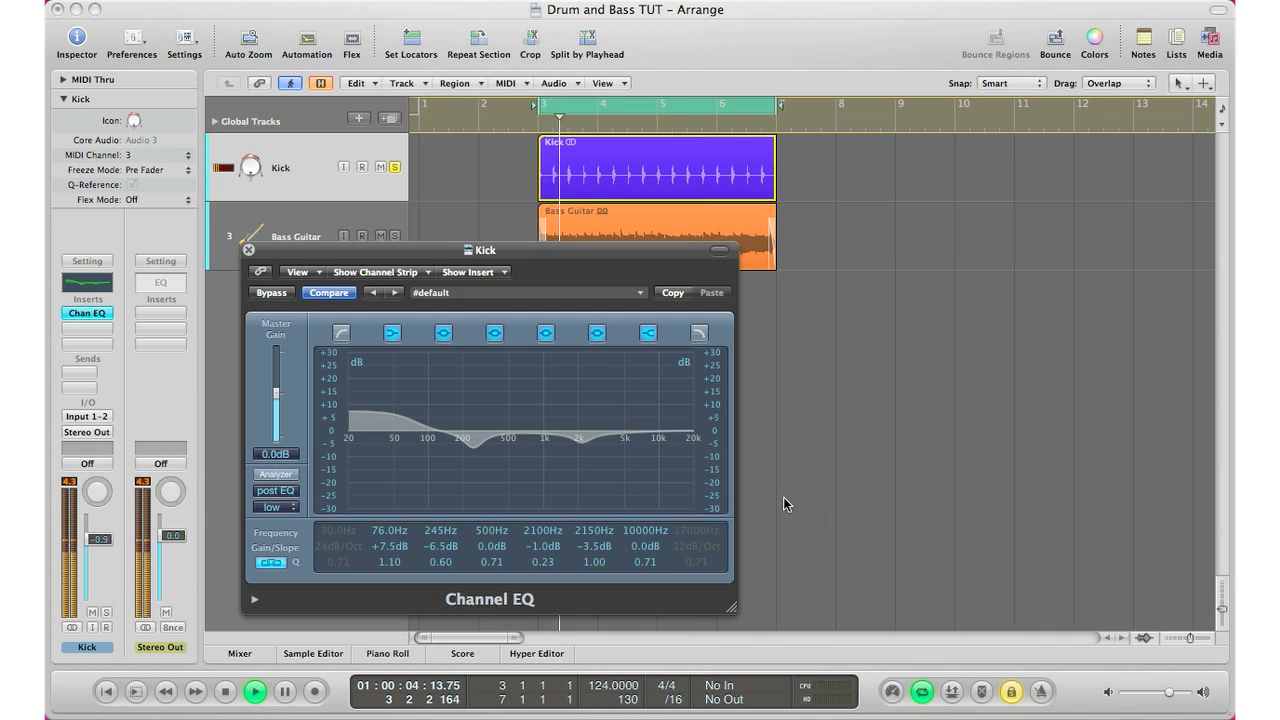
{"action": "left_click_drag", "start_coordinate": [680, 438], "coordinate": [677, 451]}
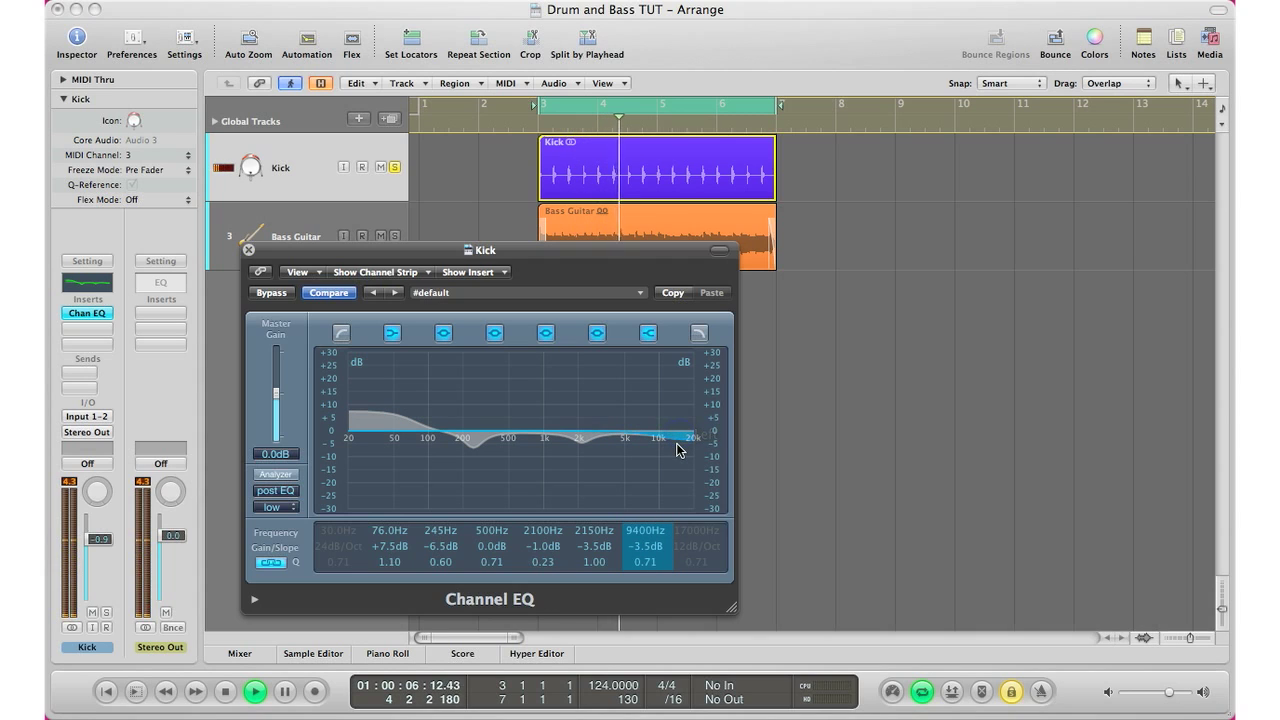
{"action": "left_click_drag", "start_coordinate": [677, 451], "coordinate": [677, 454]}
{"action": "left_click", "coordinate": [677, 449]}
{"action": "left_click_drag", "start_coordinate": [646, 562], "coordinate": [648, 551]}
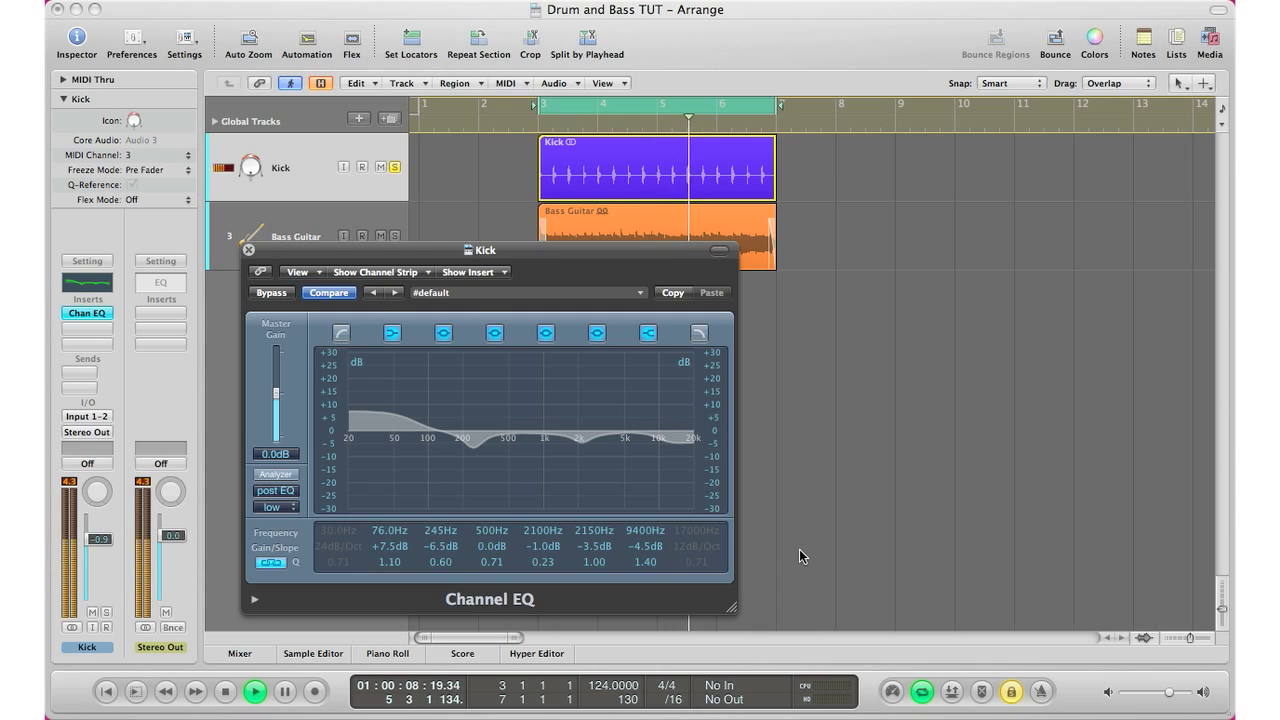
{"action": "key", "text": "space"}
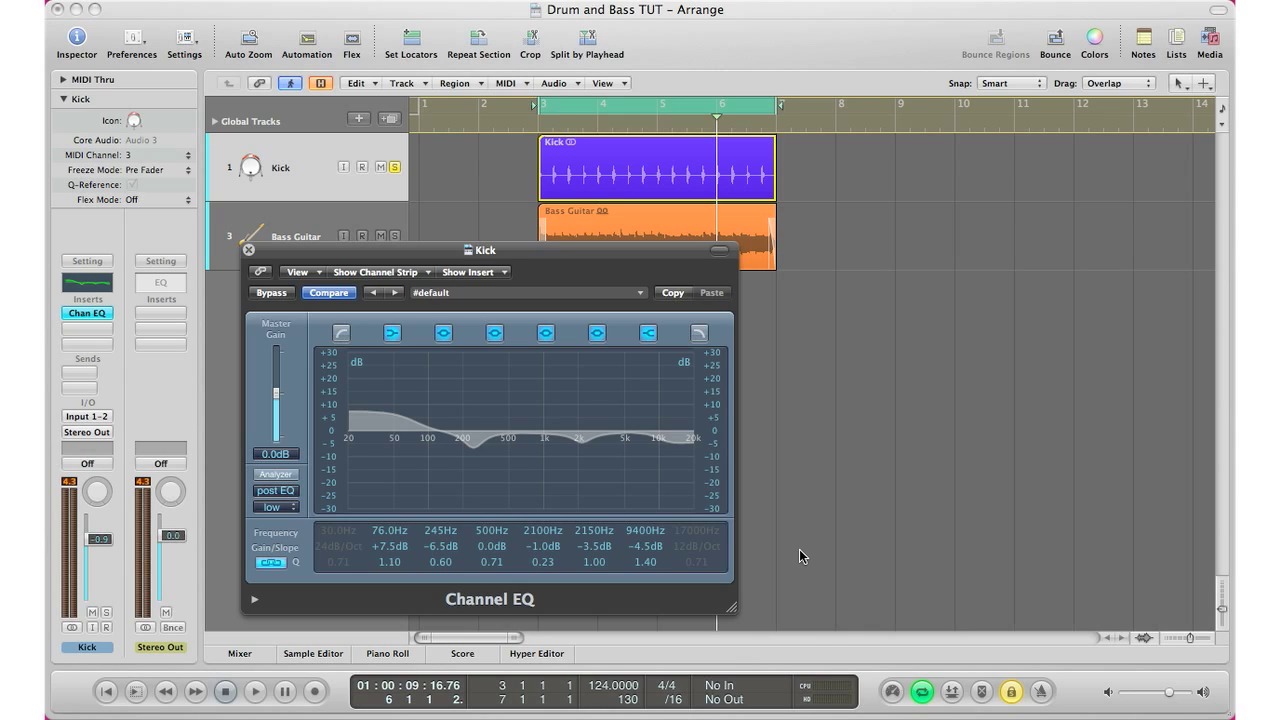
- Play the soloed kick and compare its sound with the Channel EQ bypassed and active
{"action": "key", "text": "space"}
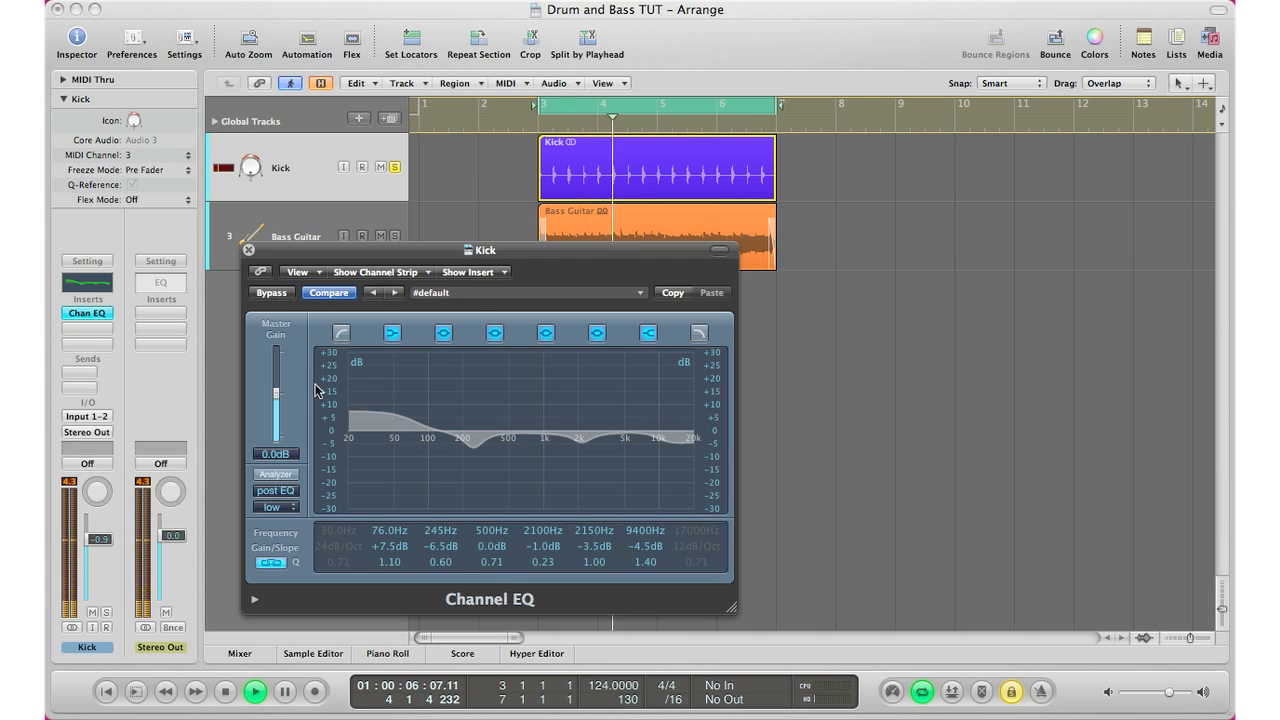
{"action": "left_click", "coordinate": [279, 293]}
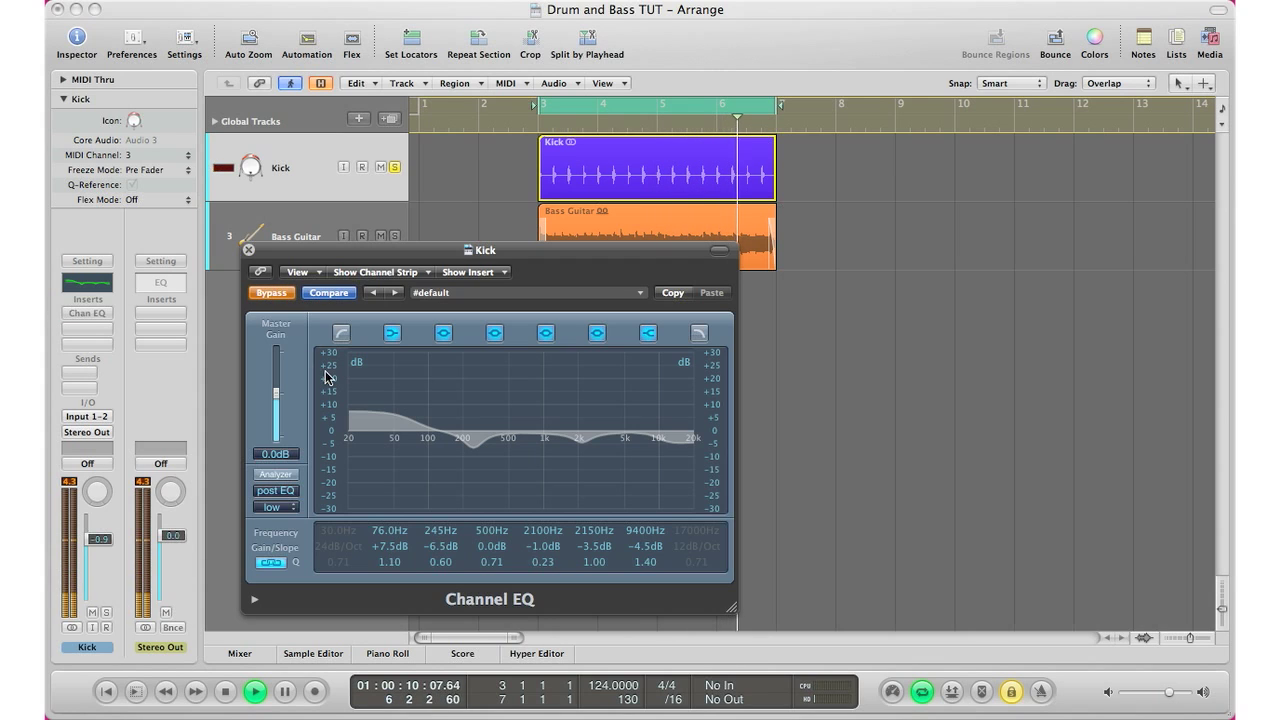
{"action": "left_click", "coordinate": [281, 295]}
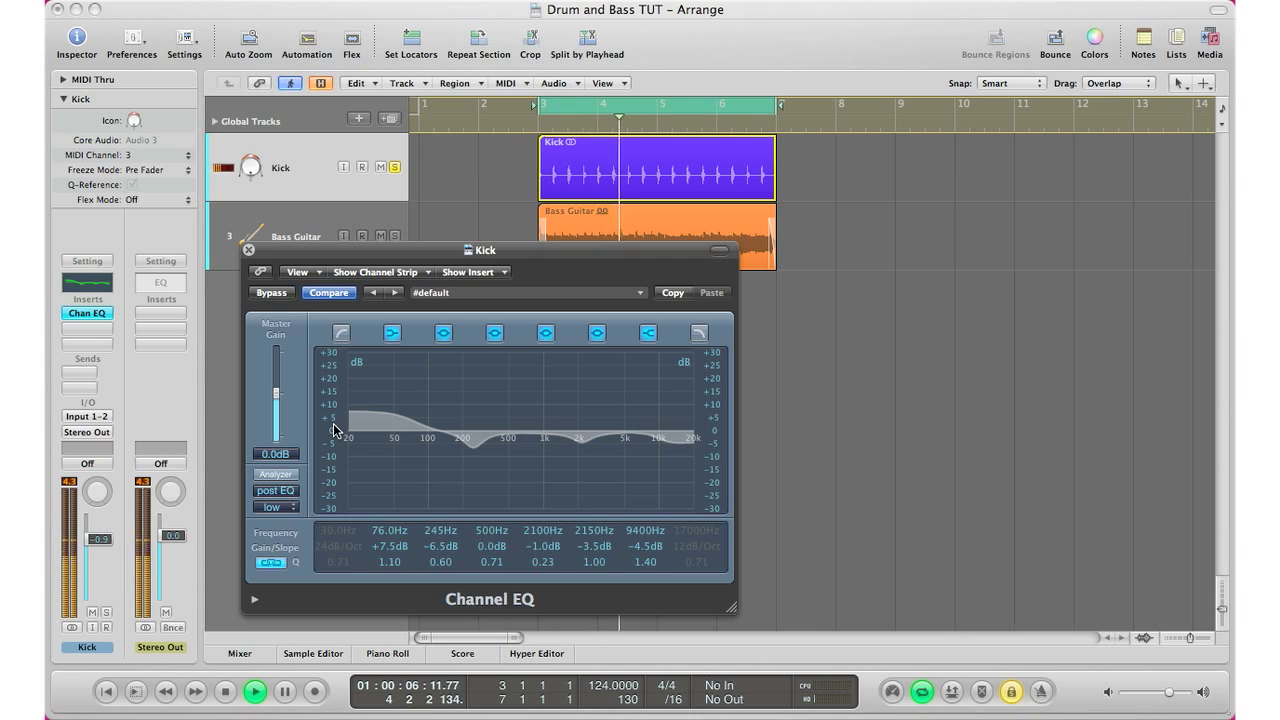
{"action": "left_click", "coordinate": [279, 294]}
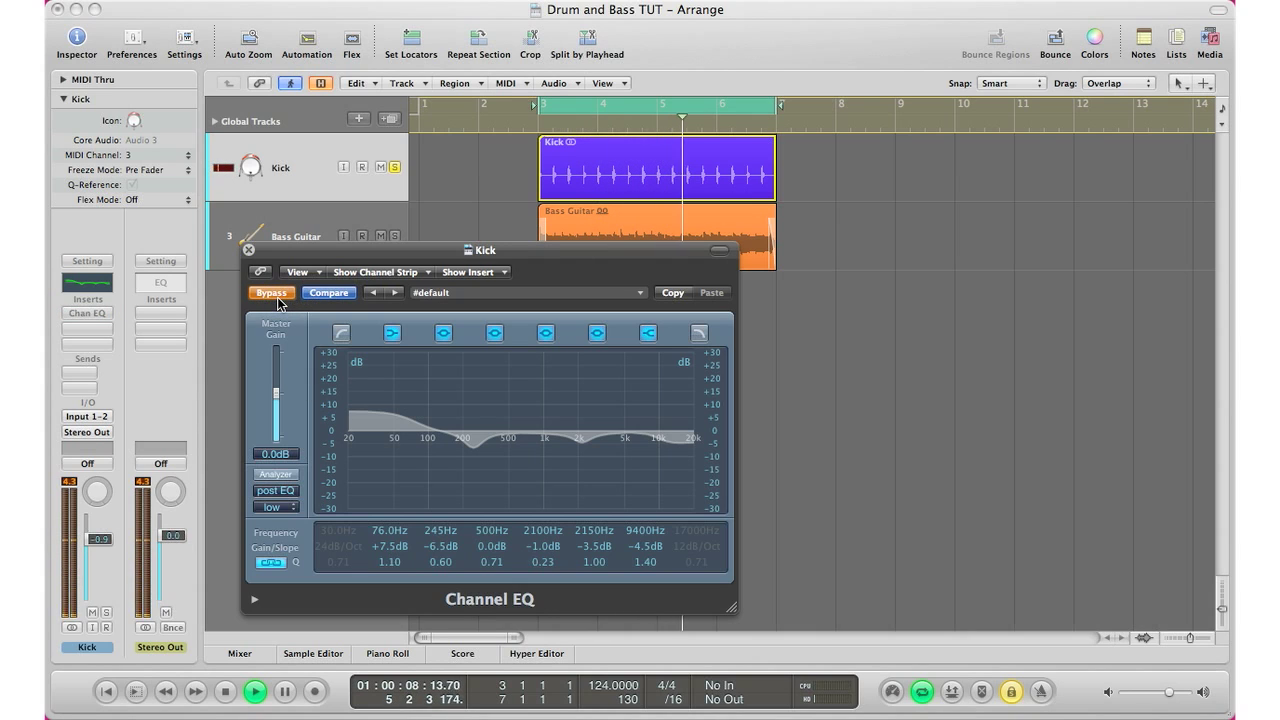
{"action": "left_click", "coordinate": [279, 296]}
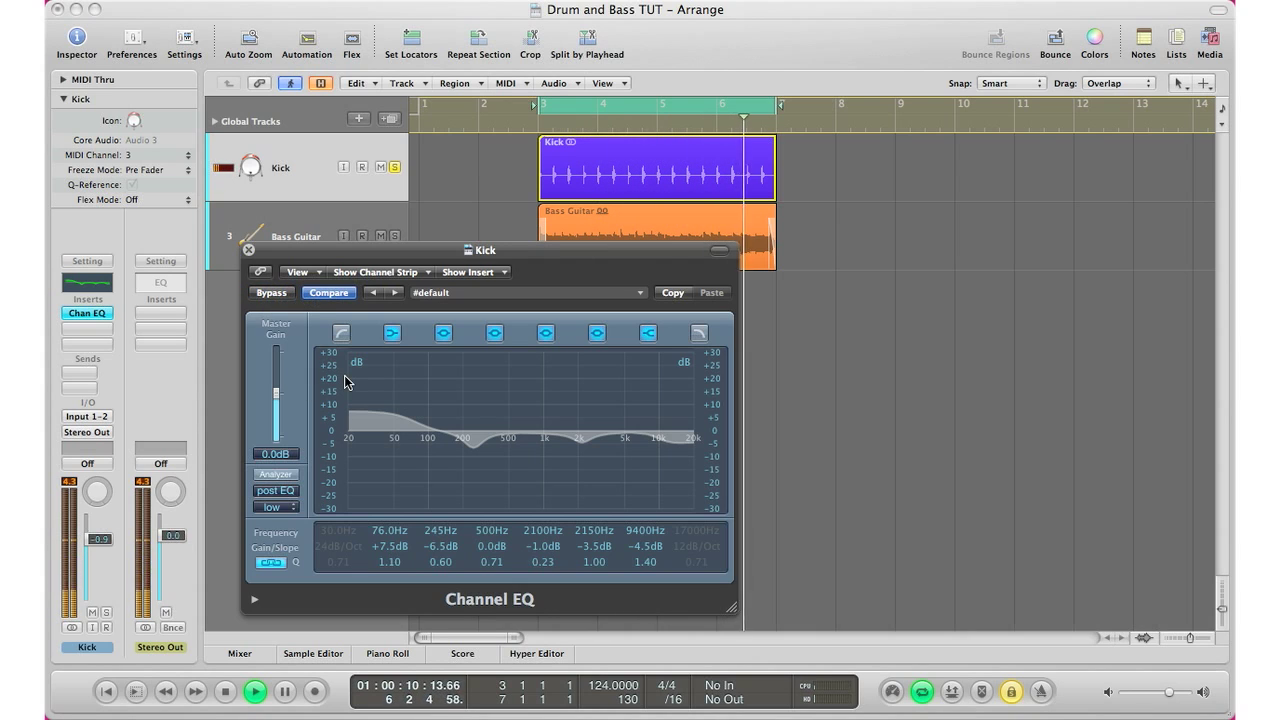
- Stop playback and move the kick's Channel EQ window clear of the track headers
{"action": "key", "text": "space"}
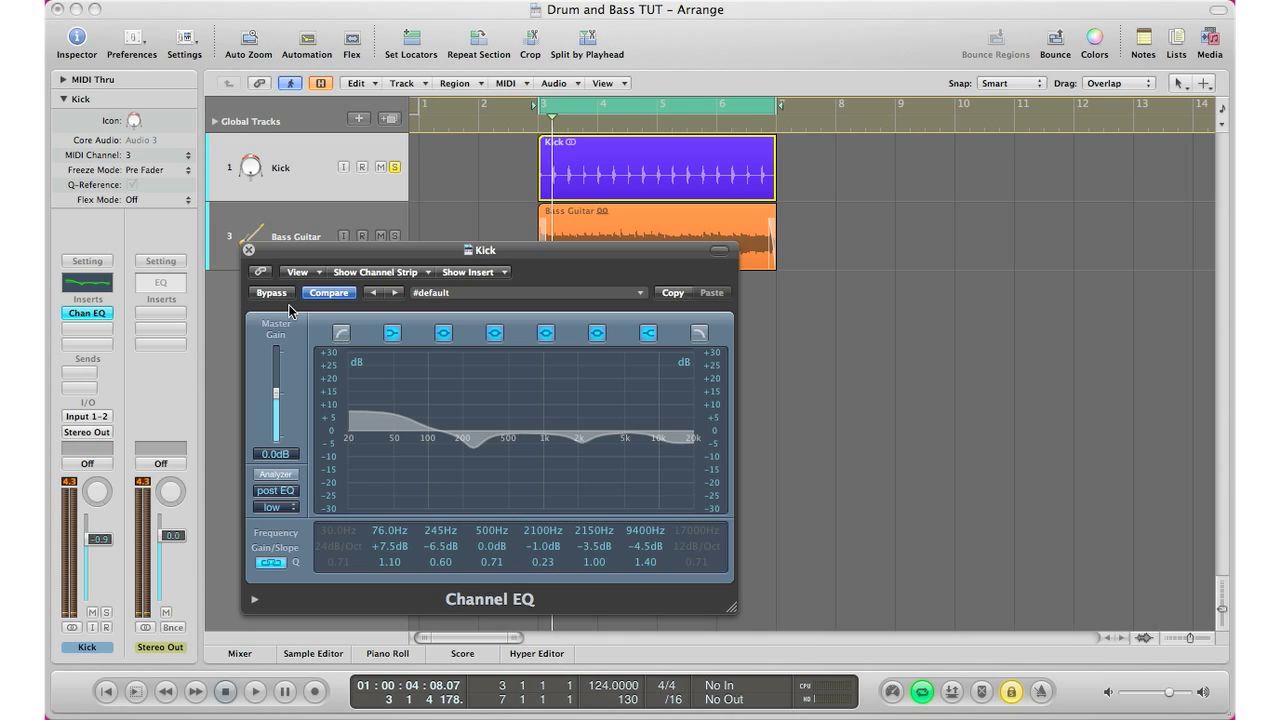
{"action": "left_click", "coordinate": [249, 251]}
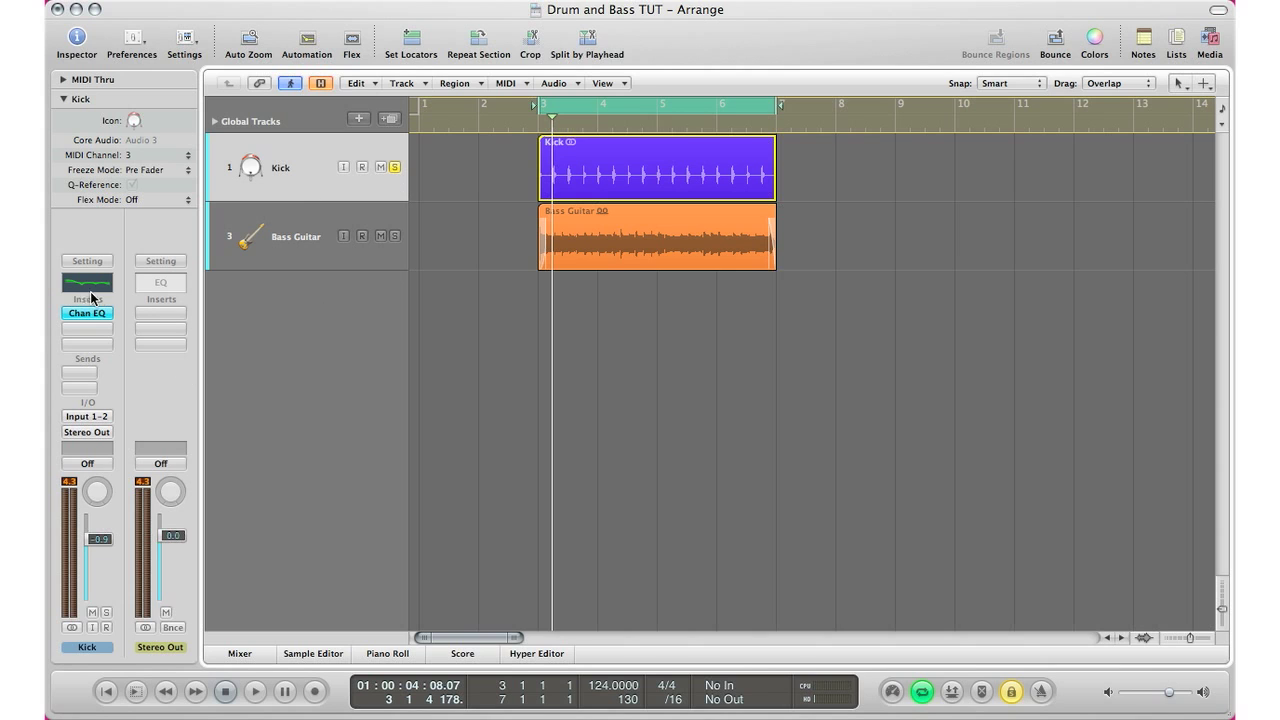
{"action": "double_click", "coordinate": [89, 285]}
{"action": "left_click_drag", "start_coordinate": [338, 257], "coordinate": [805, 158]}
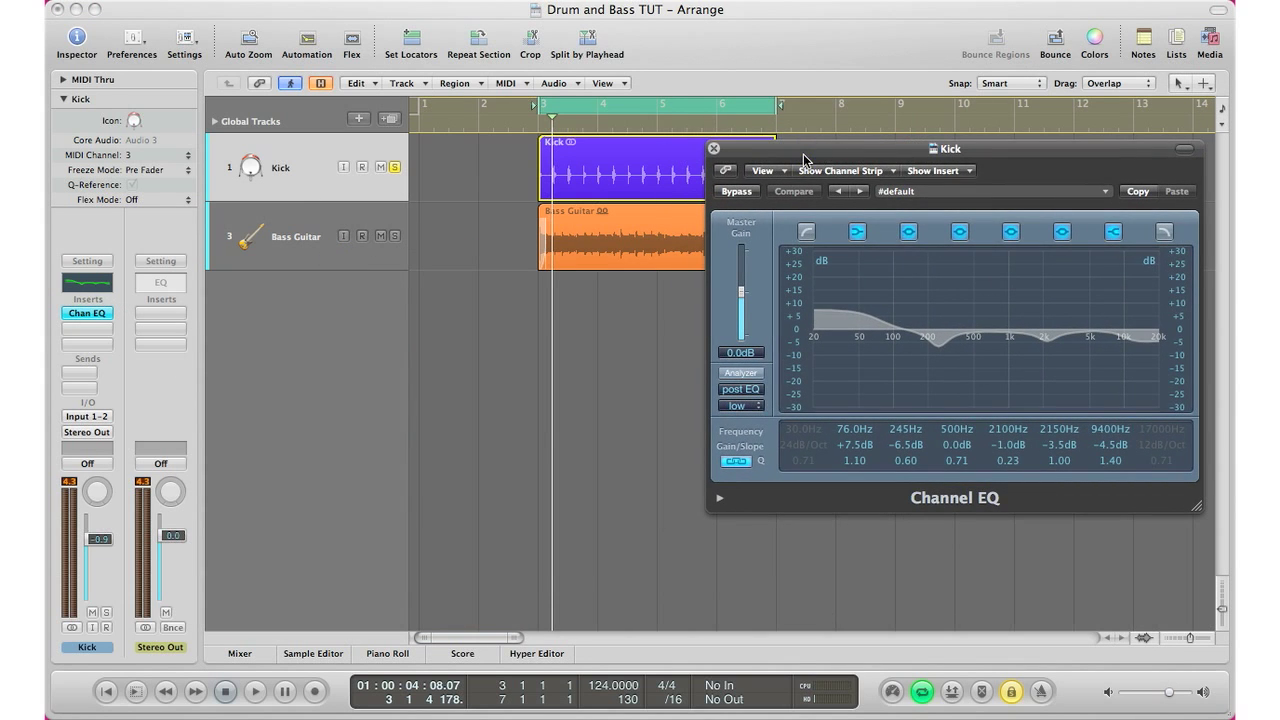
- Add a Channel EQ to the Bass Guitar track and place its window beside the kick's EQ
{"action": "left_click", "coordinate": [239, 215]}
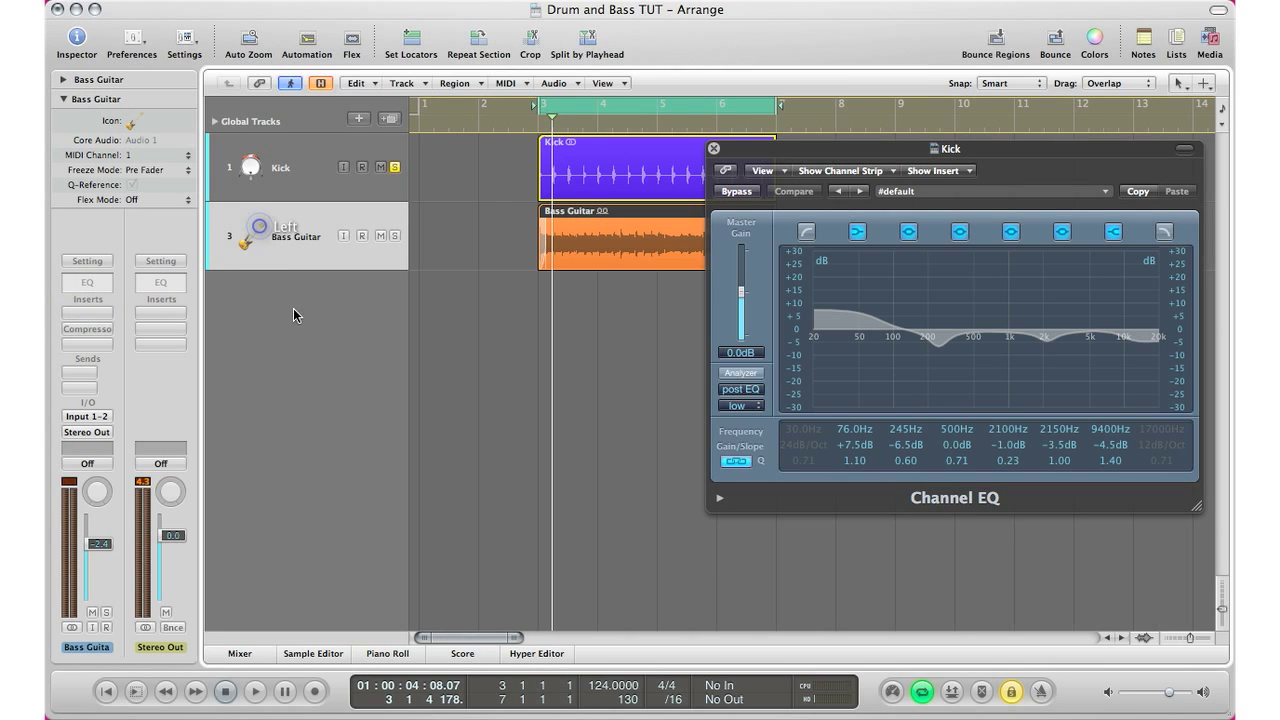
{"action": "left_click", "coordinate": [89, 285]}
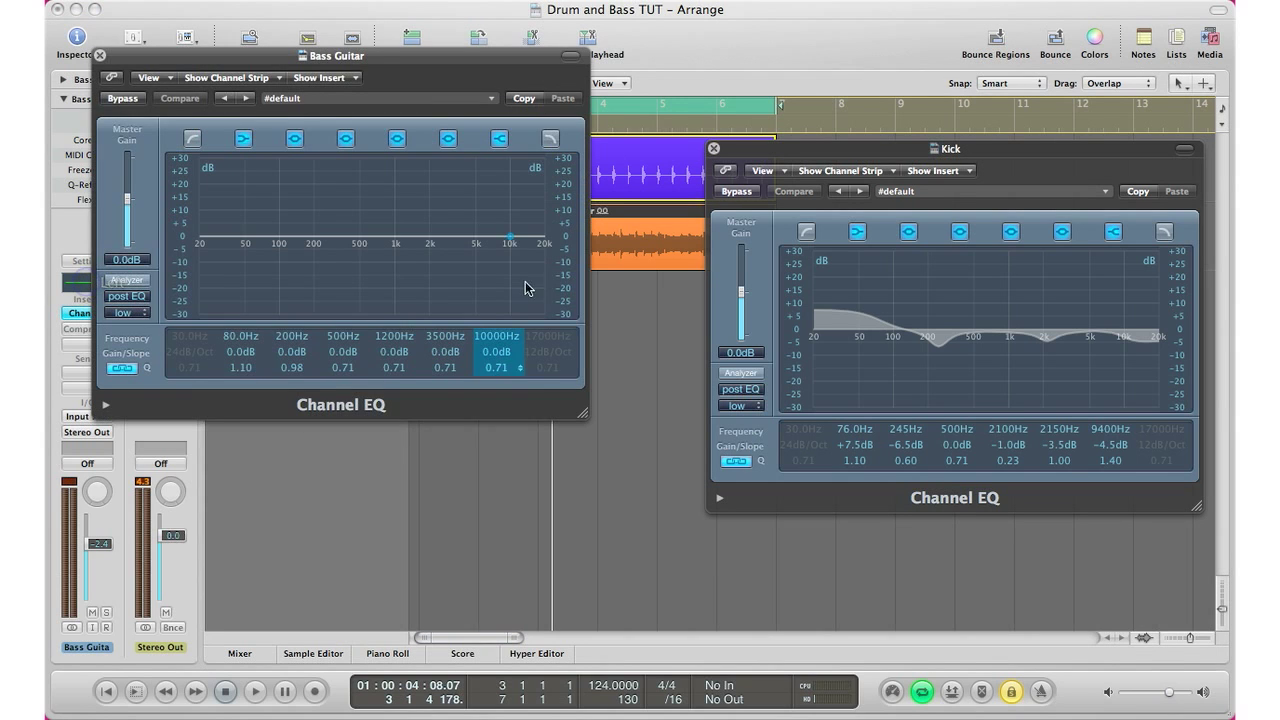
{"action": "left_click_drag", "start_coordinate": [372, 44], "coordinate": [393, 276]}
- Solo the Bass Guitar track along with the kick and listen to both playing together
{"action": "left_click", "coordinate": [395, 236]}
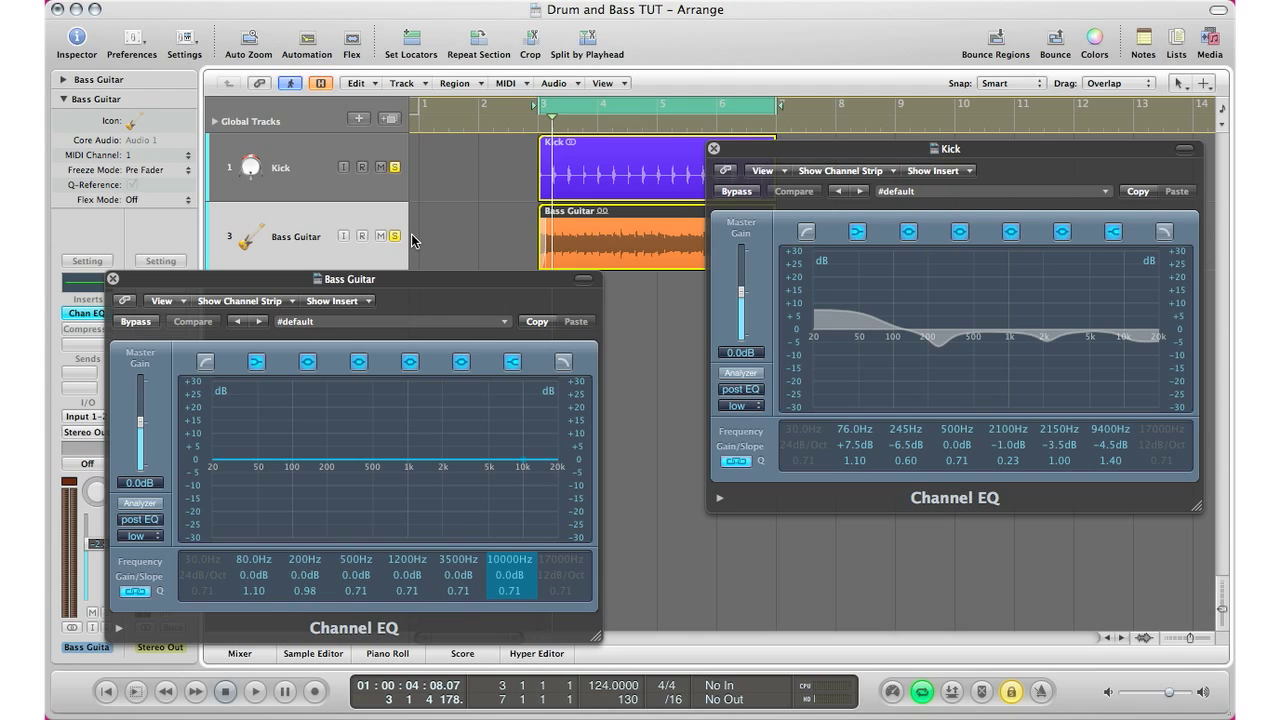
{"action": "key", "text": "space"}
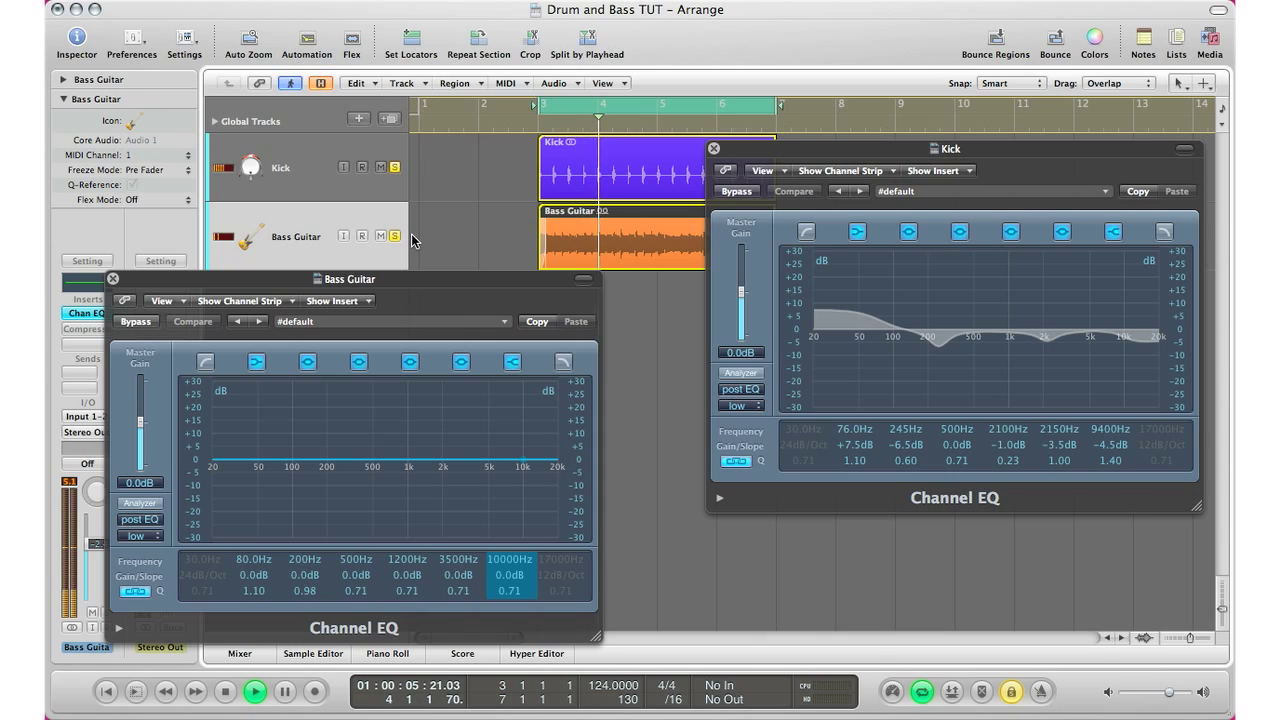
{"action": "key", "text": "space"}
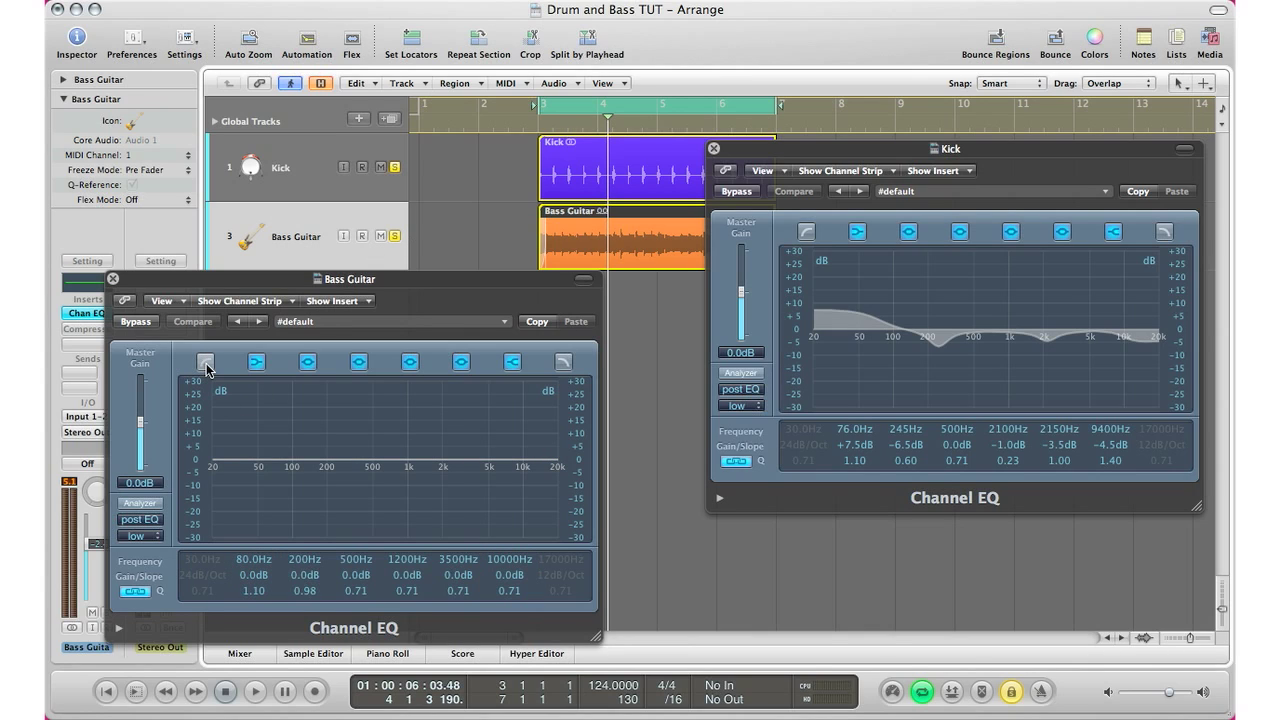
- Enable the low cut filter in the bass guitar's EQ and set it to 95 Hz at 24 dB/Oct with a Q of 0.75
{"action": "left_click_drag", "start_coordinate": [290, 280], "coordinate": [305, 148]}
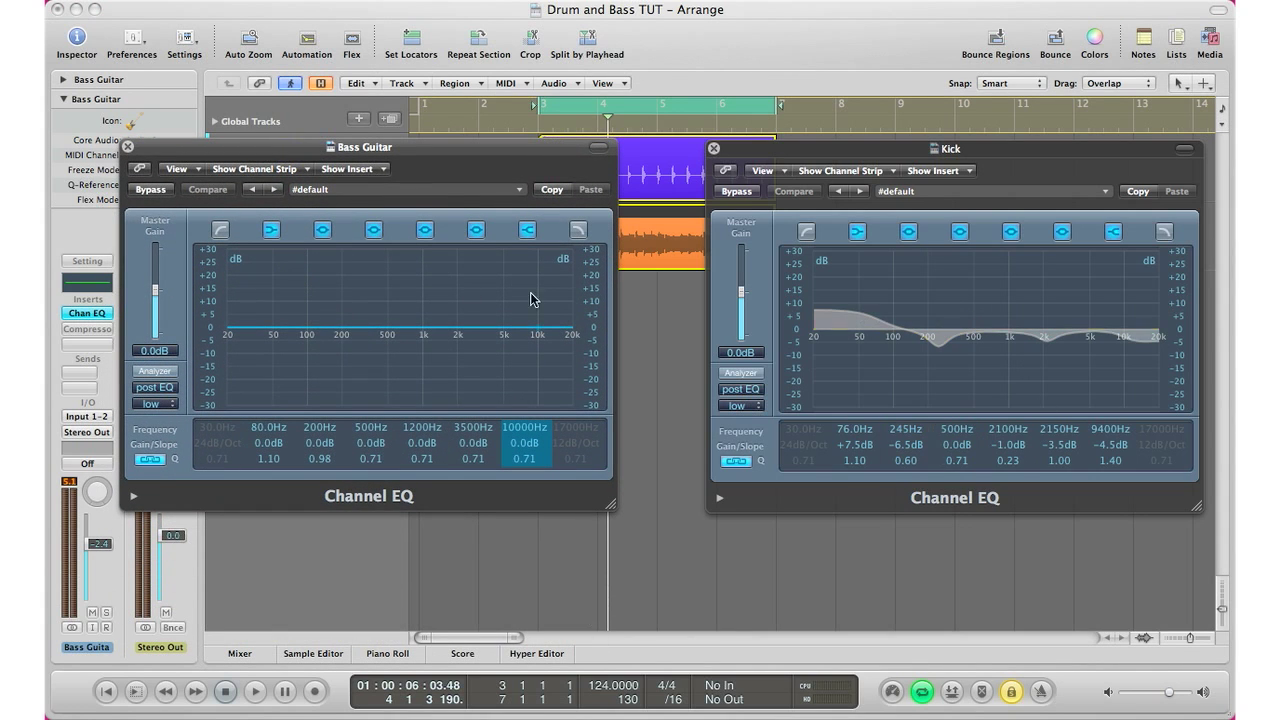
{"action": "left_click_drag", "start_coordinate": [385, 150], "coordinate": [395, 250]}
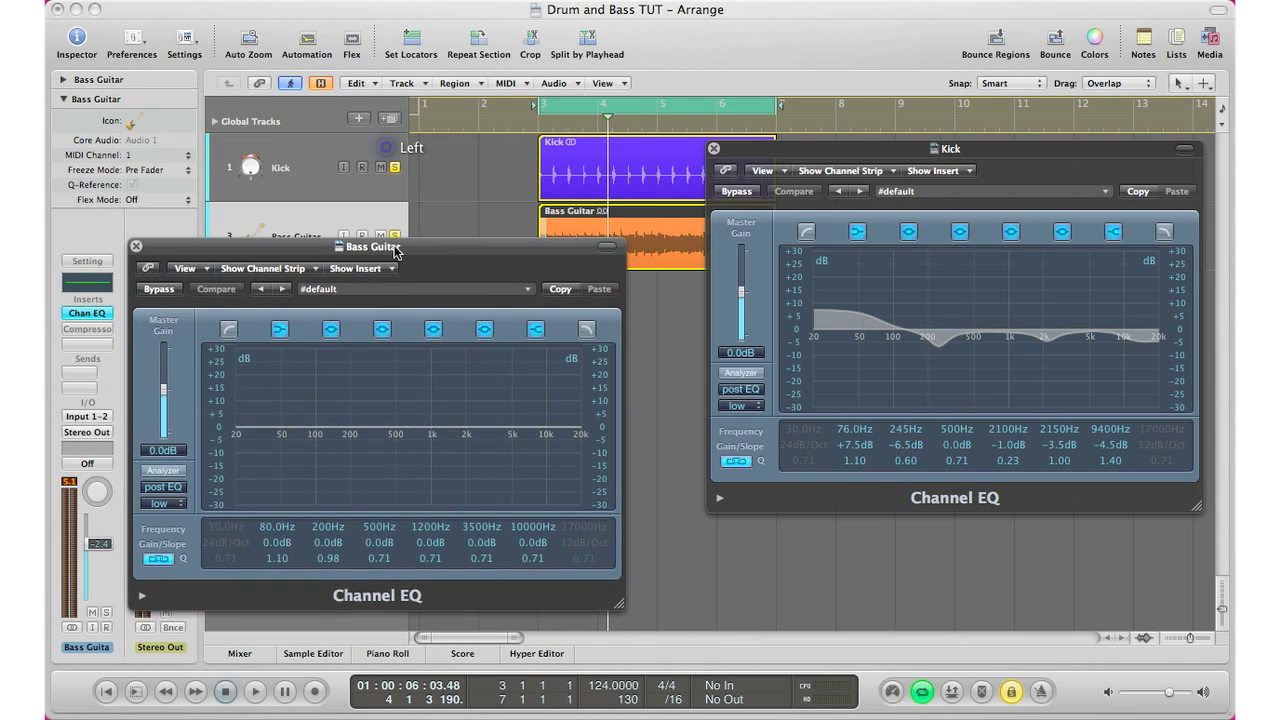
{"action": "left_click", "coordinate": [229, 329]}
{"action": "left_click_drag", "start_coordinate": [256, 441], "coordinate": [306, 442]}
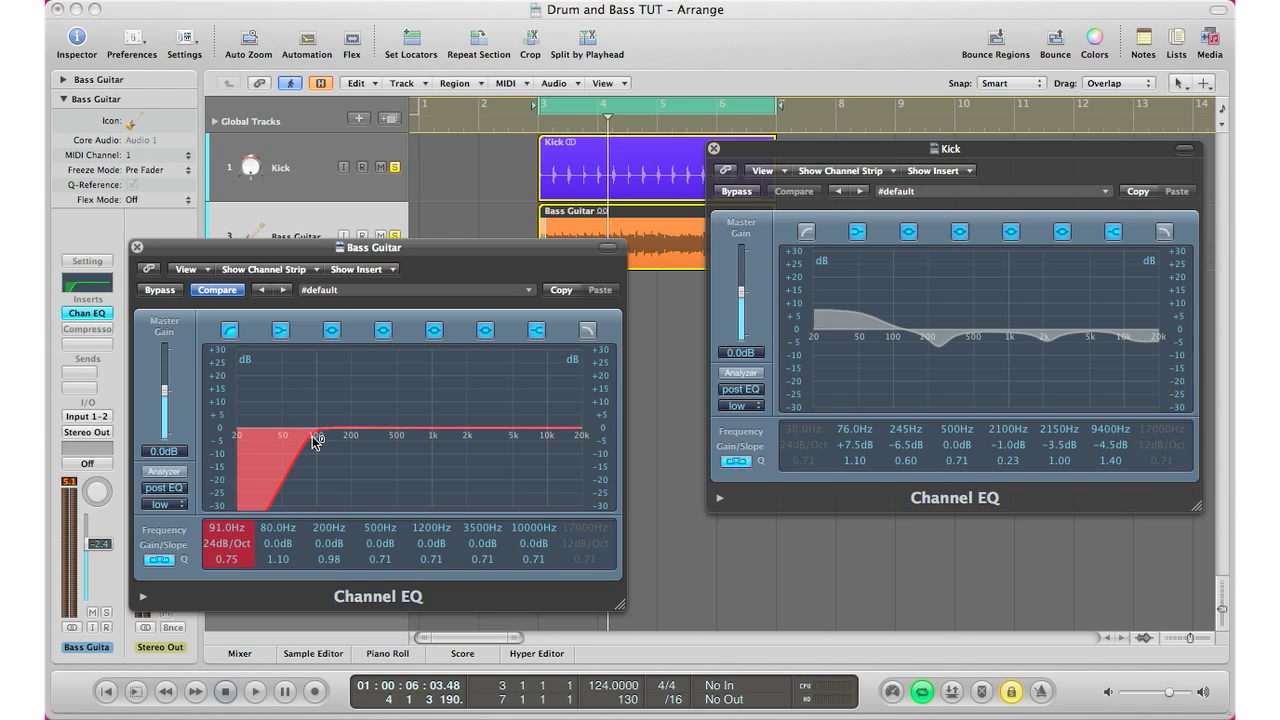
- Play the soloed kick and bass and compare the sound with the bass guitar's EQ bypassed and active
{"action": "key", "text": "space"}
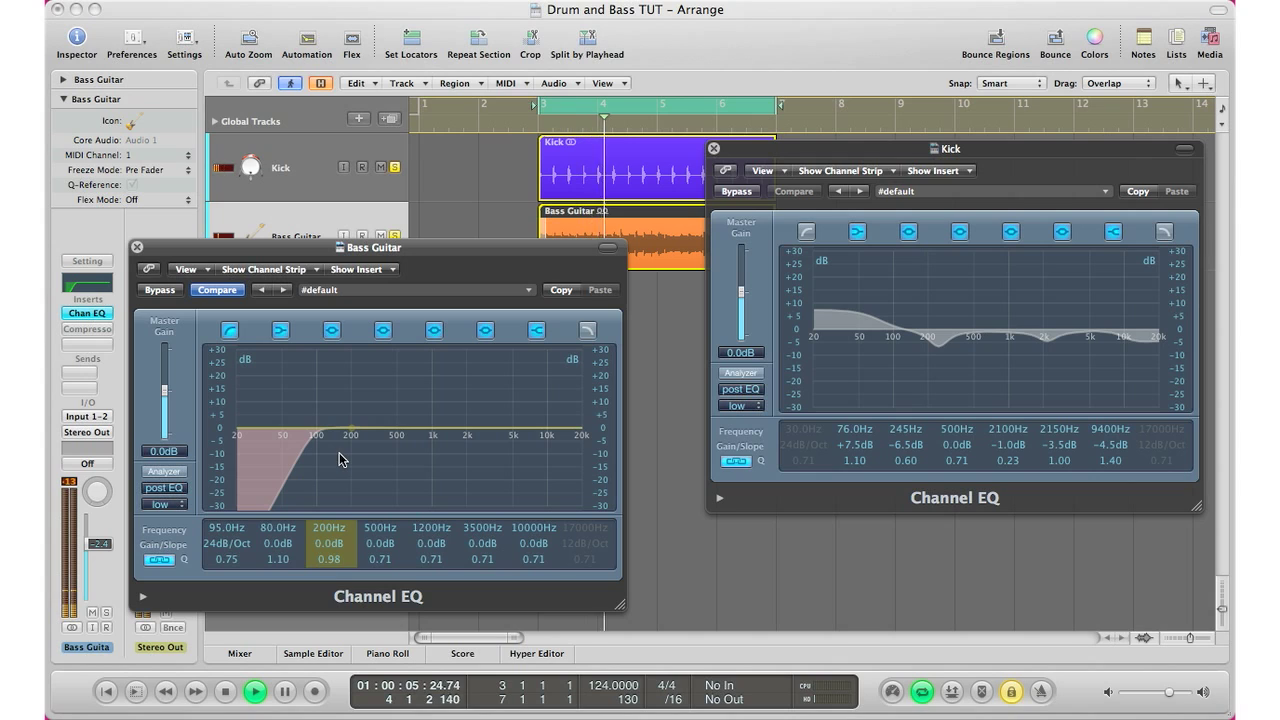
{"action": "left_click", "coordinate": [177, 294]}
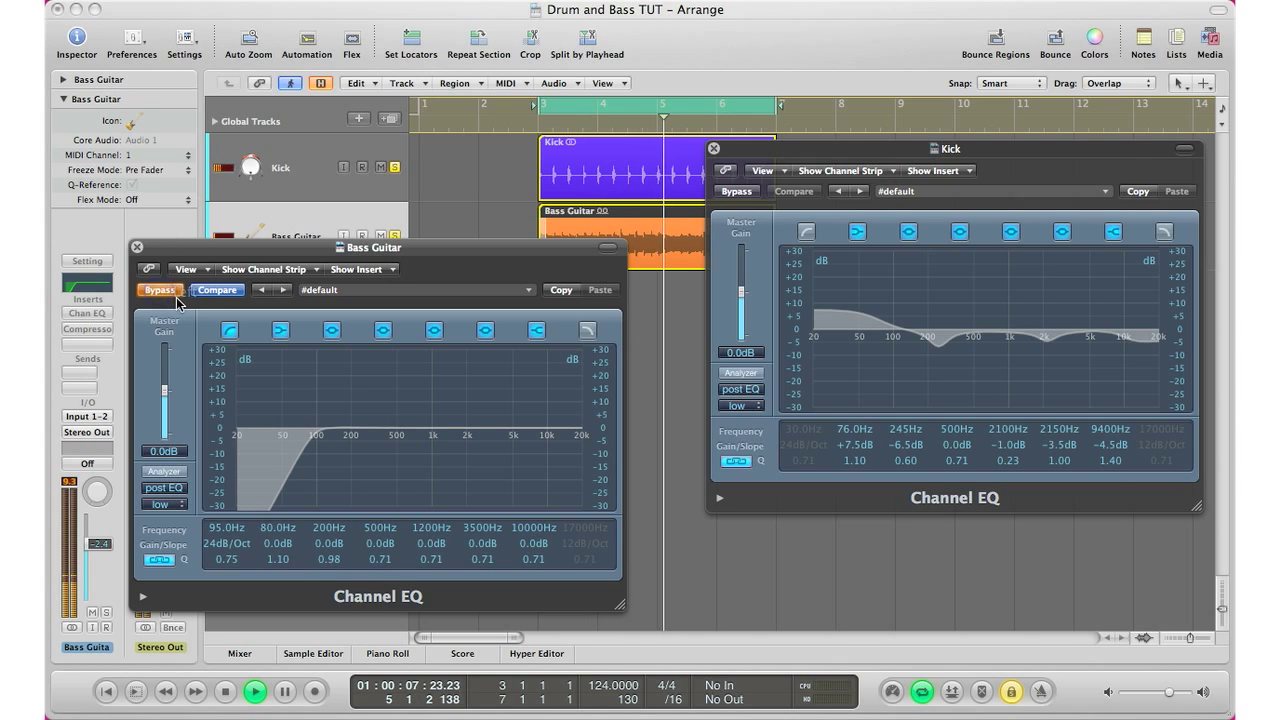
{"action": "left_click", "coordinate": [178, 294]}
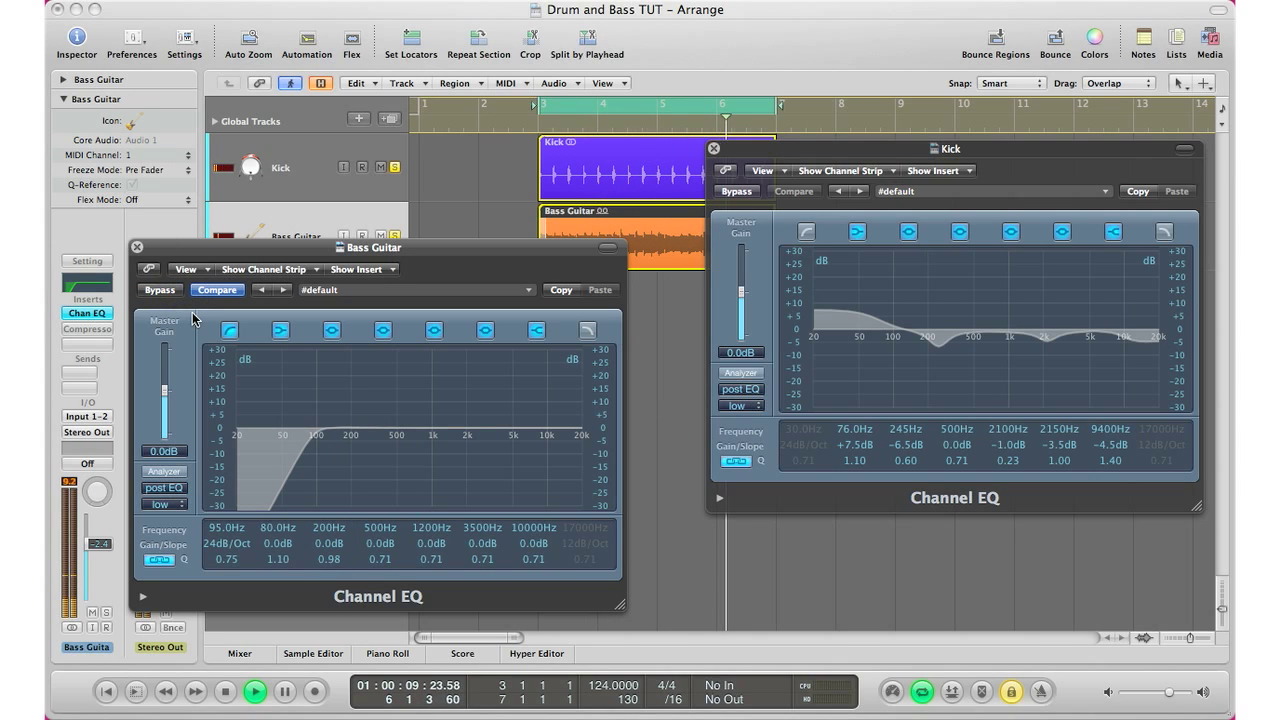
{"action": "key", "text": "space"}
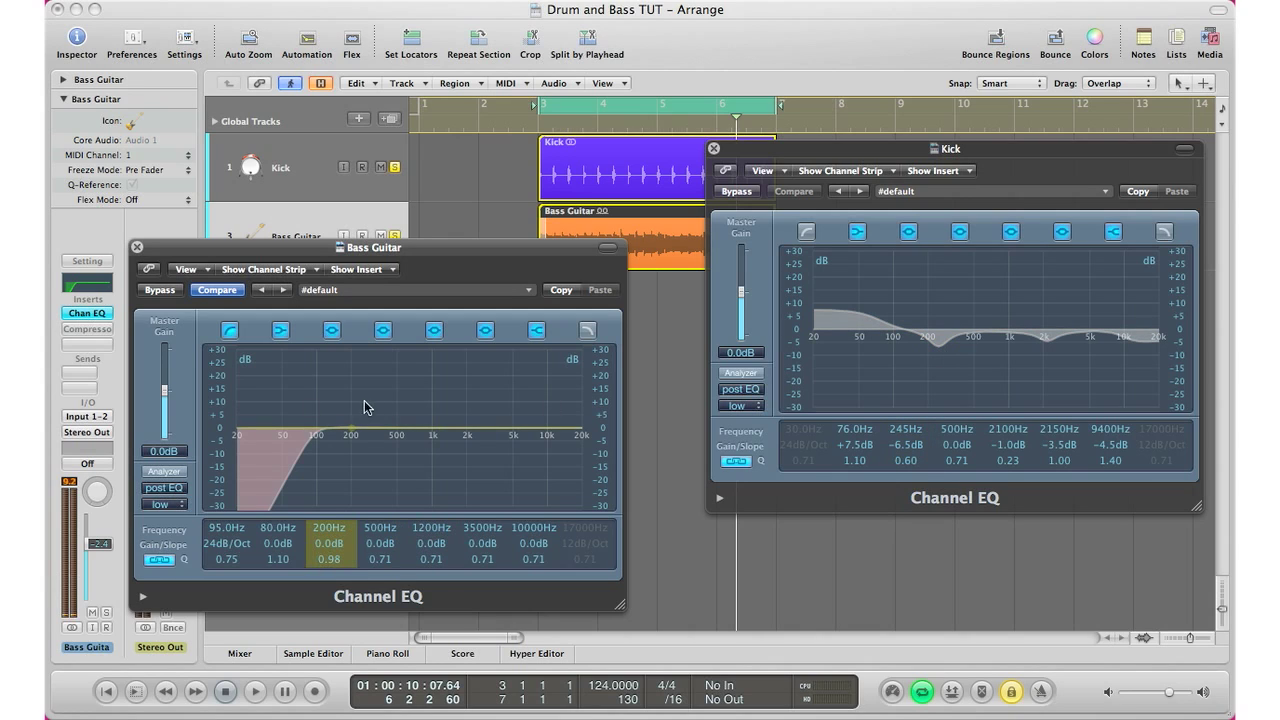
- In the bass guitar's EQ, boost the 200 Hz band by 3.0 dB at 215 Hz with Q 1.70 and cut the 1200 Hz band by 3.5 dB at 530 Hz
{"action": "left_click_drag", "start_coordinate": [352, 434], "coordinate": [355, 427]}
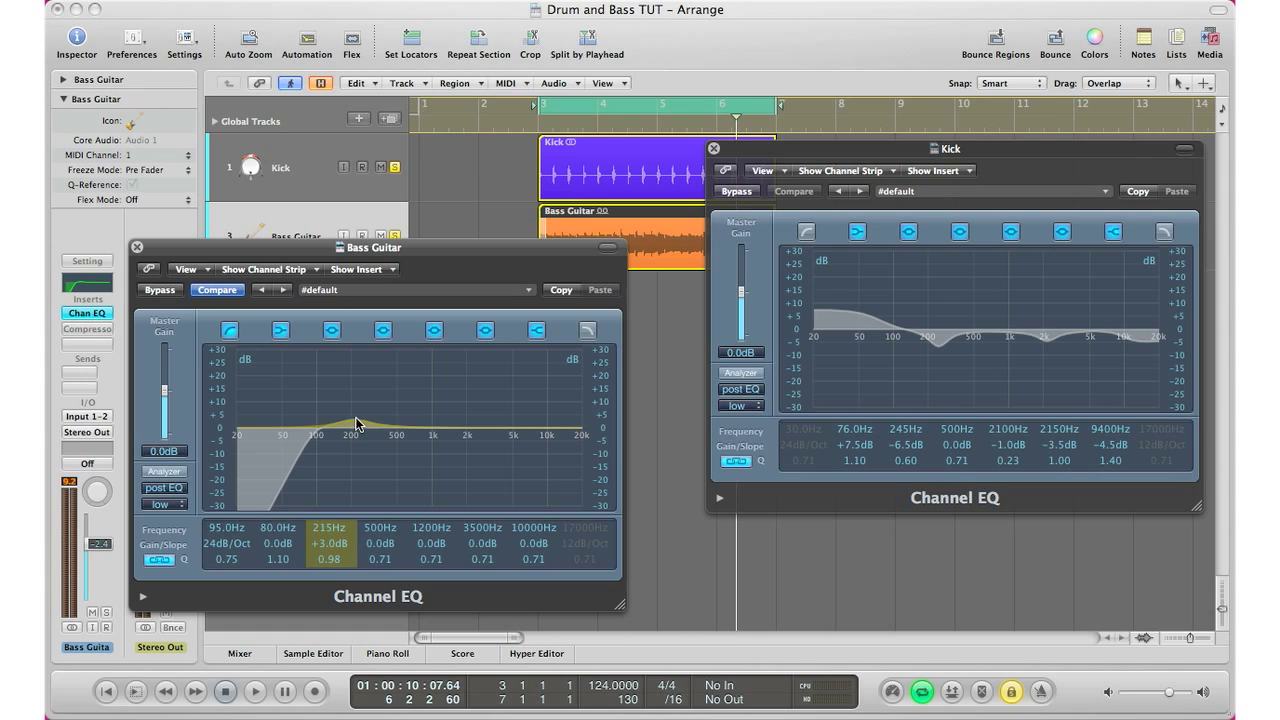
{"action": "left_click_drag", "start_coordinate": [333, 560], "coordinate": [337, 562]}
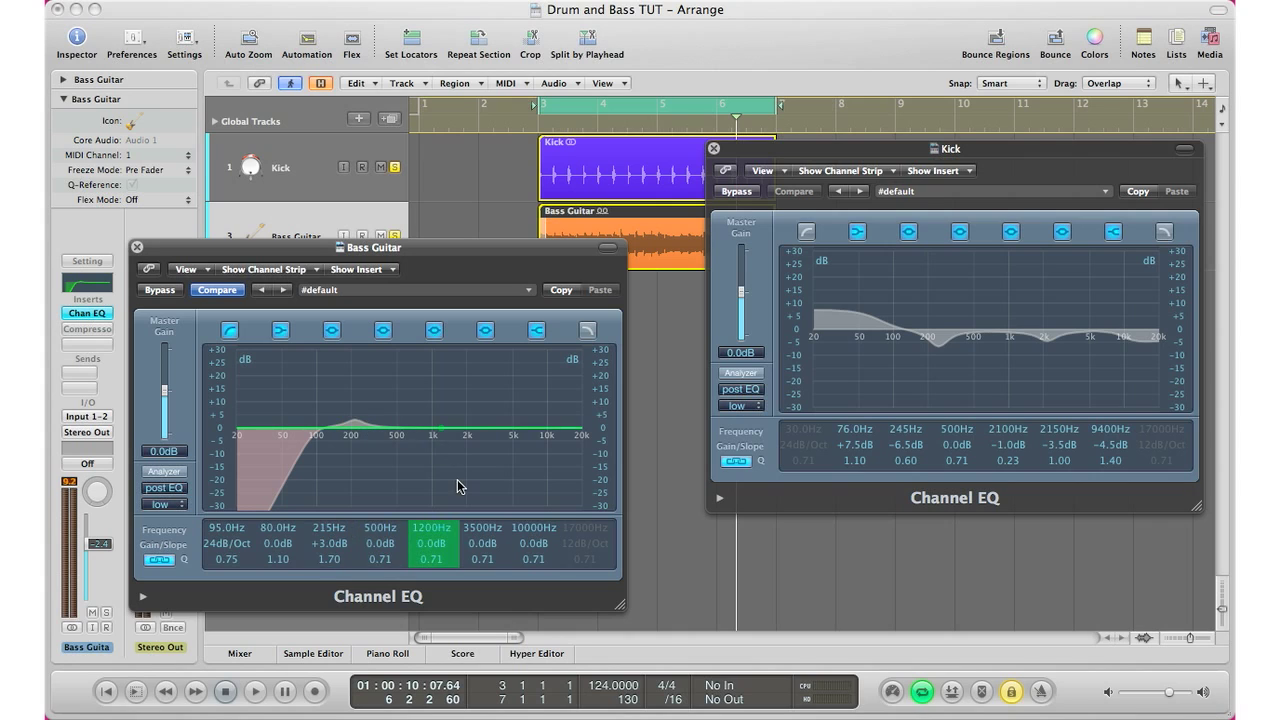
{"action": "key", "text": "space"}
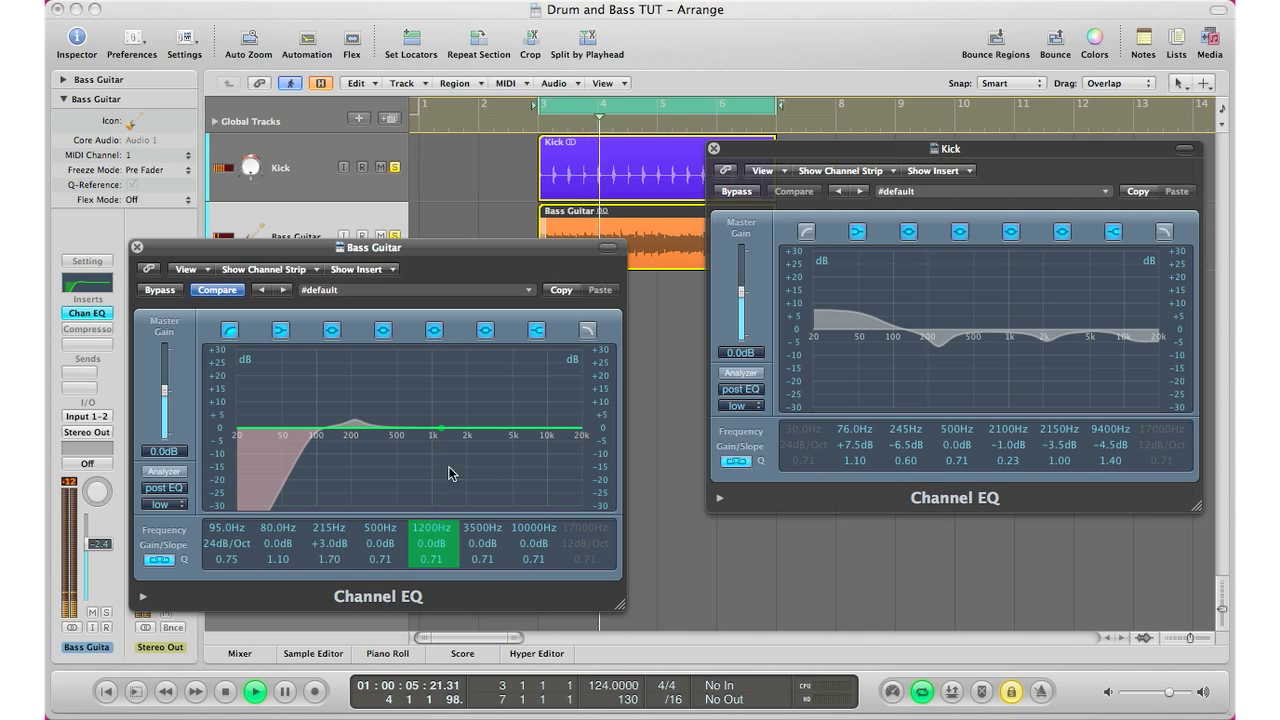
{"action": "left_click_drag", "start_coordinate": [441, 432], "coordinate": [399, 458]}
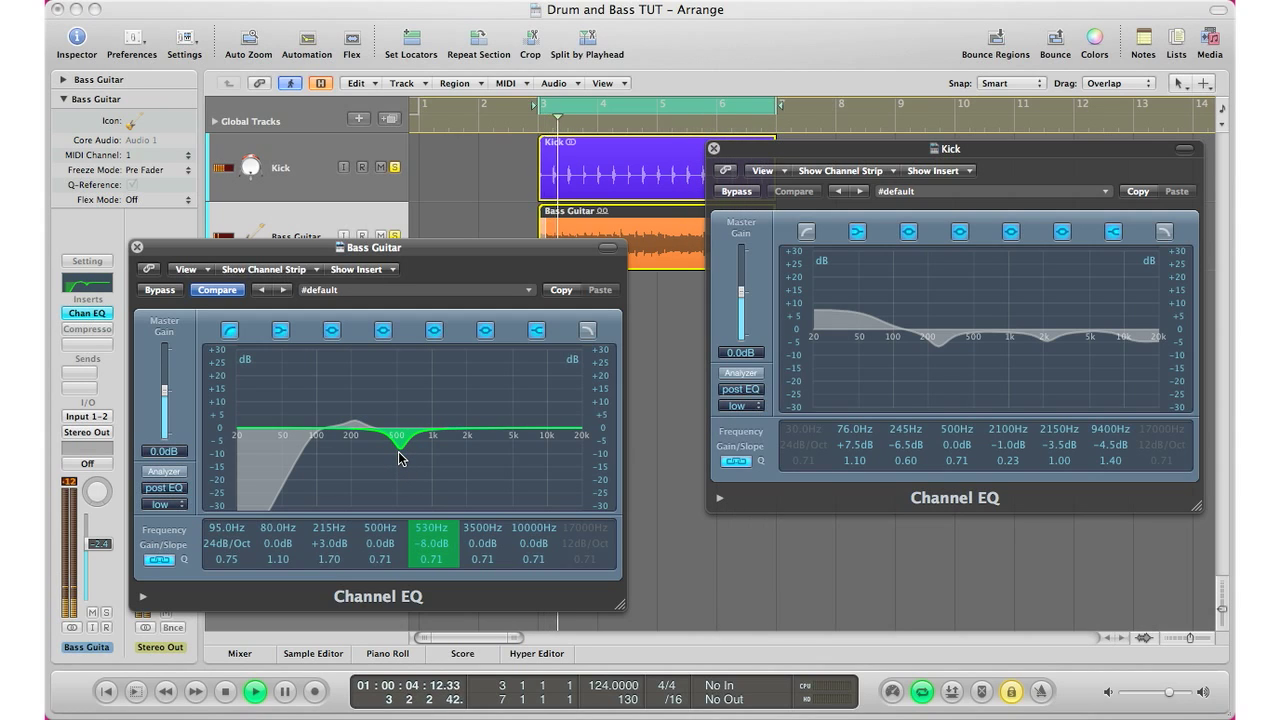
{"action": "left_click_drag", "start_coordinate": [399, 458], "coordinate": [400, 442]}
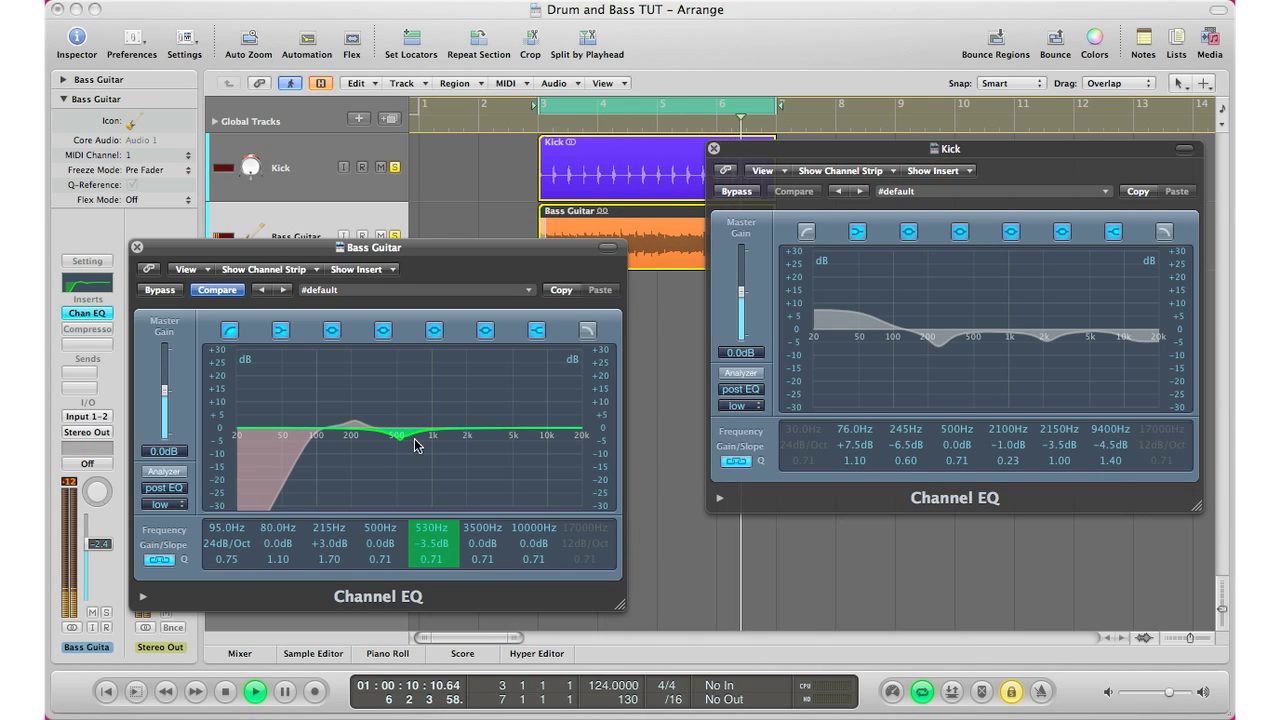
{"action": "key", "text": "space"}
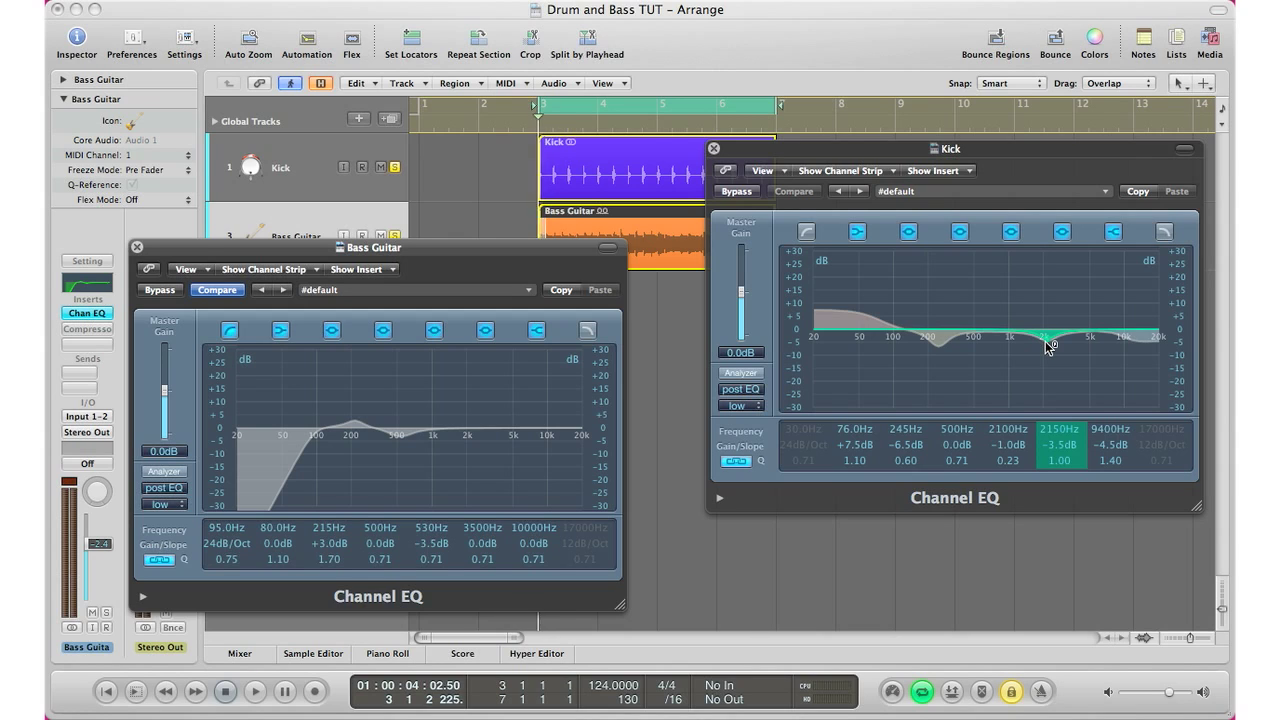
- While listening, boost the bass EQ's 3500 Hz band by 3.5 dB at 2500 Hz and lower its high shelf to -6.5 dB at 11000 Hz
{"action": "key", "text": "space"}
{"action": "mouse_move", "coordinate": [495, 432]}
{"action": "left_mouse_down"}
{"action": "mouse_move", "coordinate": [495, 414]}
{"action": "mouse_move", "coordinate": [478, 421]}
{"action": "left_mouse_up"}
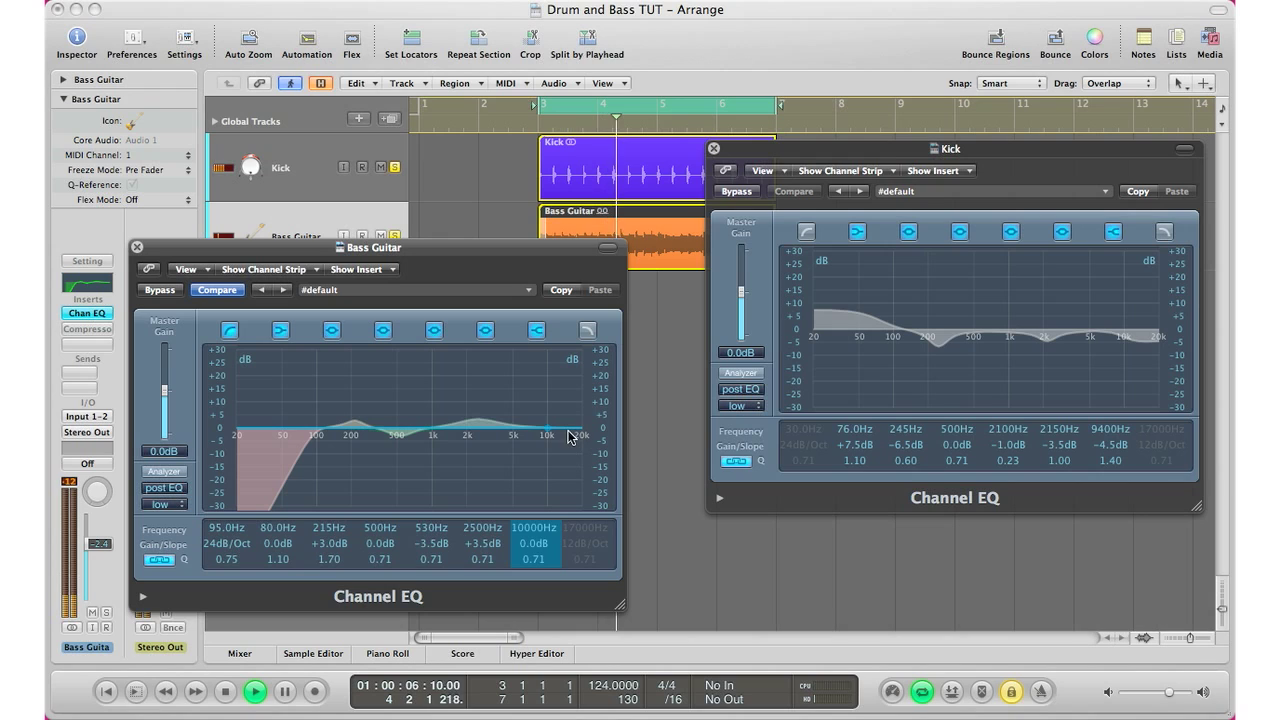
{"action": "left_click_drag", "start_coordinate": [560, 435], "coordinate": [554, 450]}
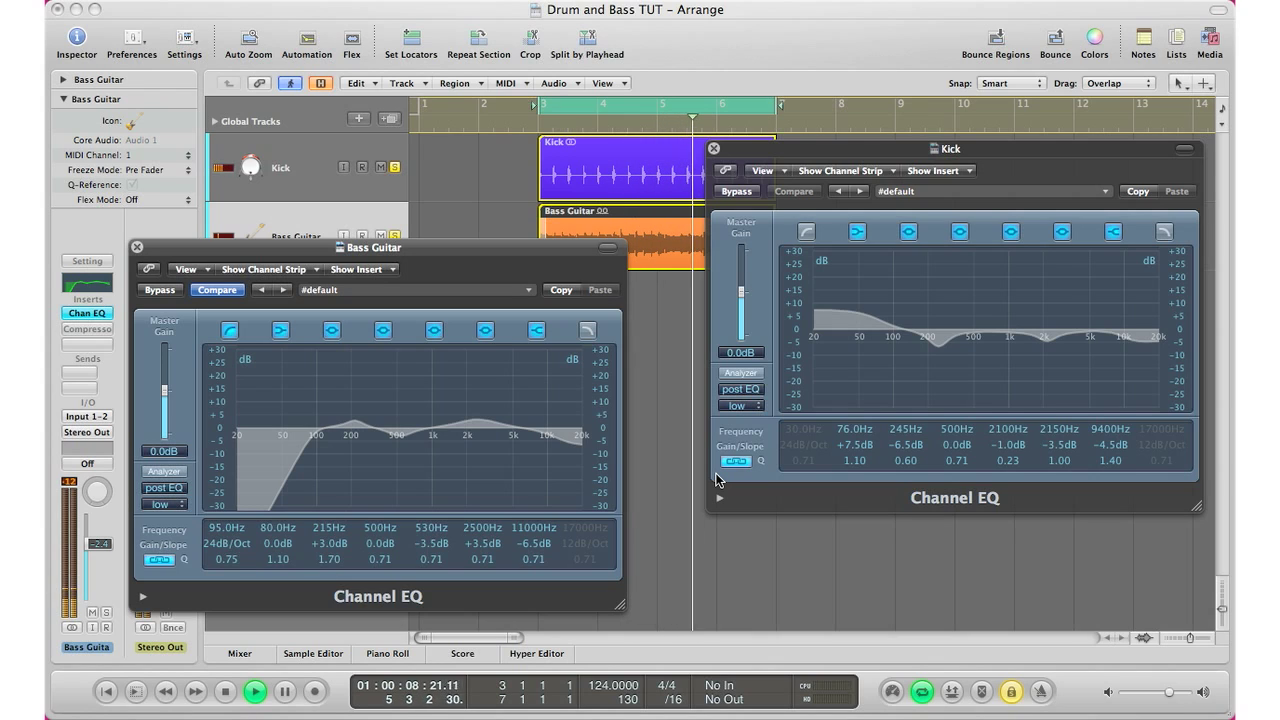
{"action": "key", "text": "space"}
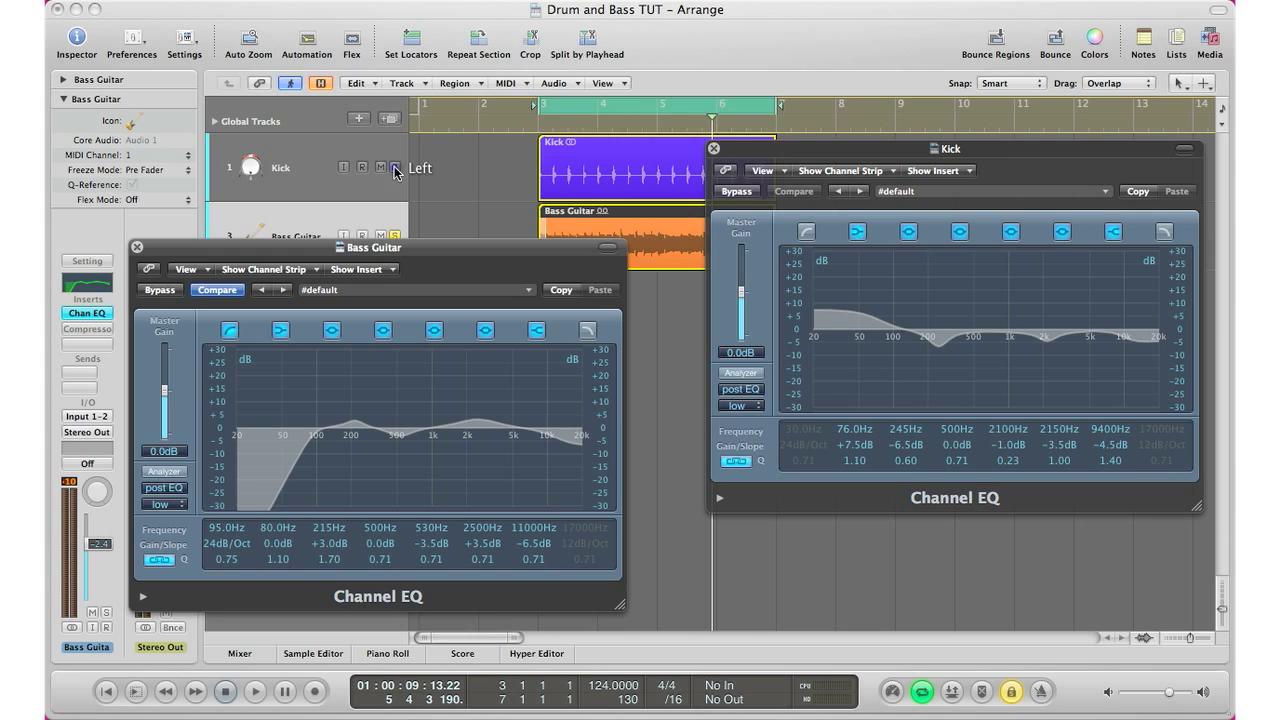
- Turn off solo on the kick and bass guitar tracks and play them together with both EQs active
{"action": "left_click_drag", "start_coordinate": [410, 248], "coordinate": [452, 280]}
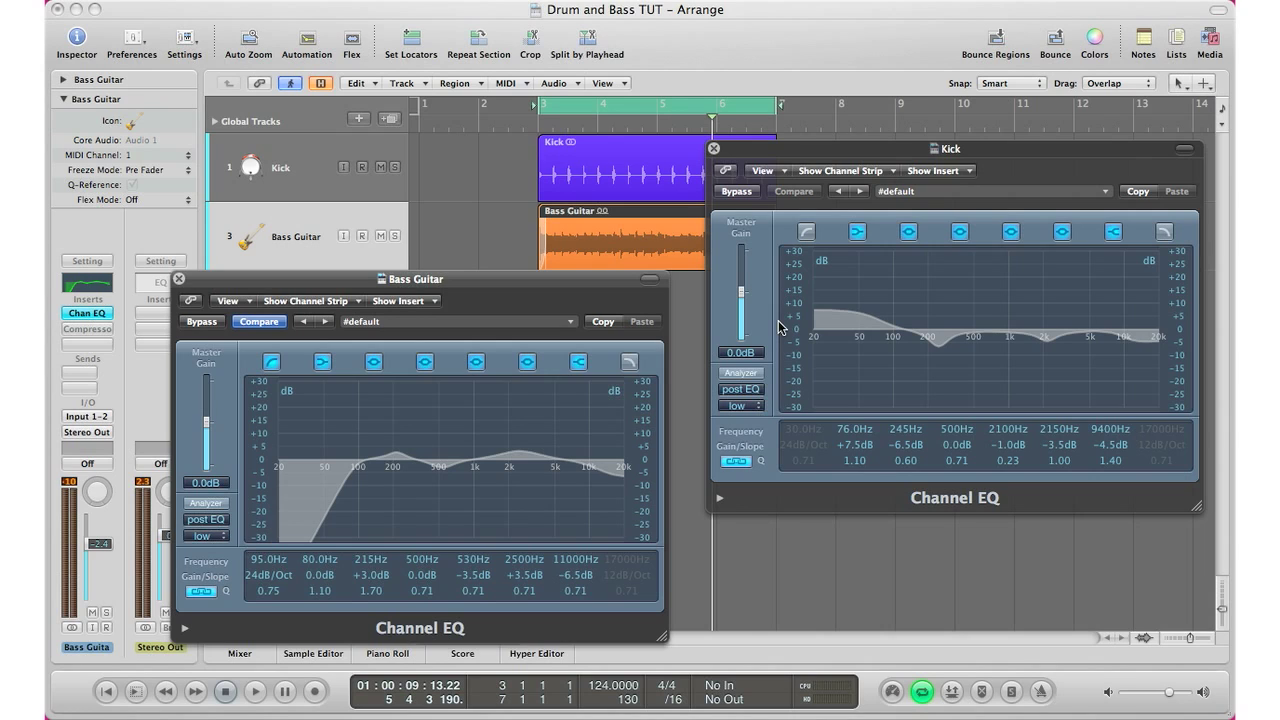
{"action": "key", "text": "space"}
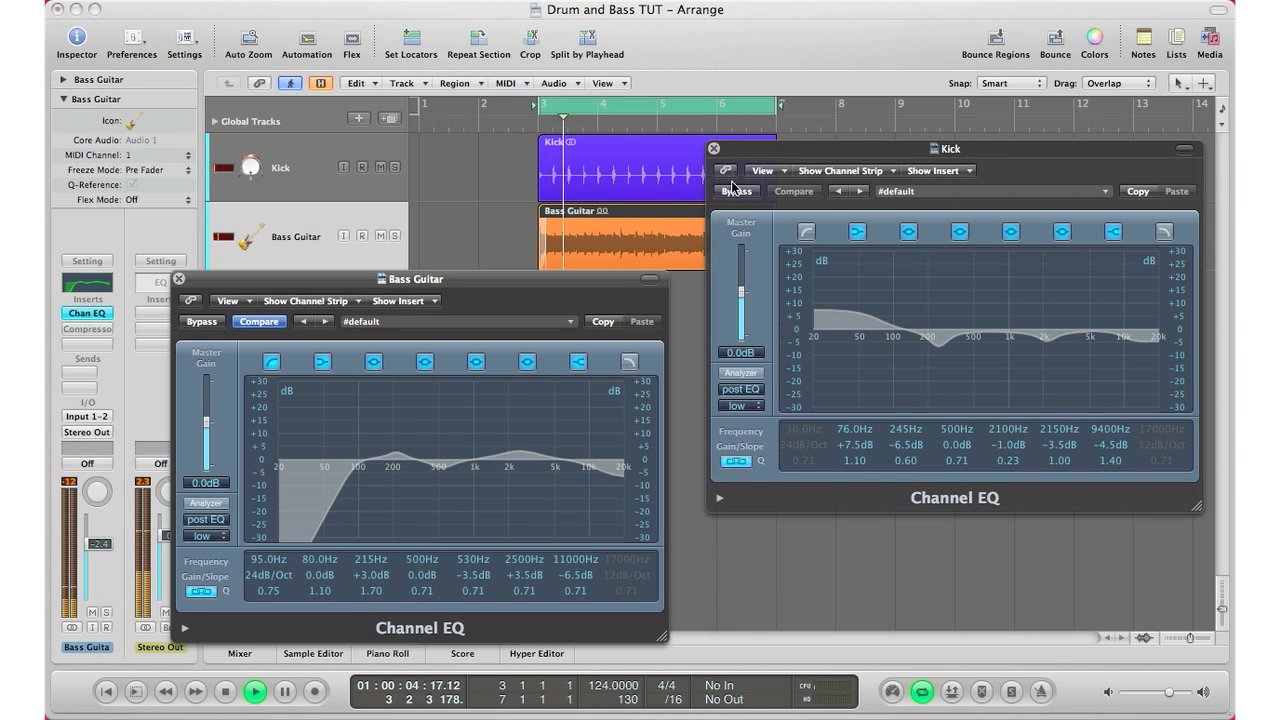
{"action": "key", "text": "space"}
- Close the bass guitar's EQ window, activate its bypassed Compressor and play the mix
{"action": "left_click", "coordinate": [179, 280]}
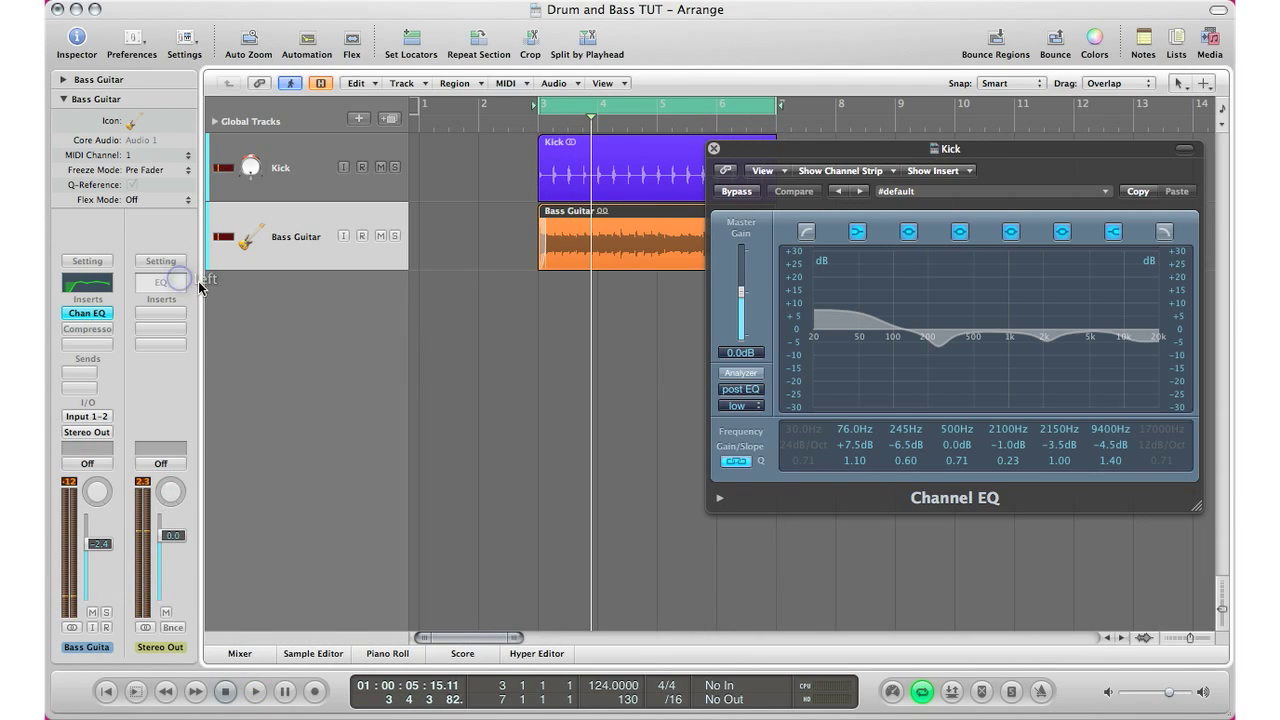
{"action": "left_click", "coordinate": [87, 330]}
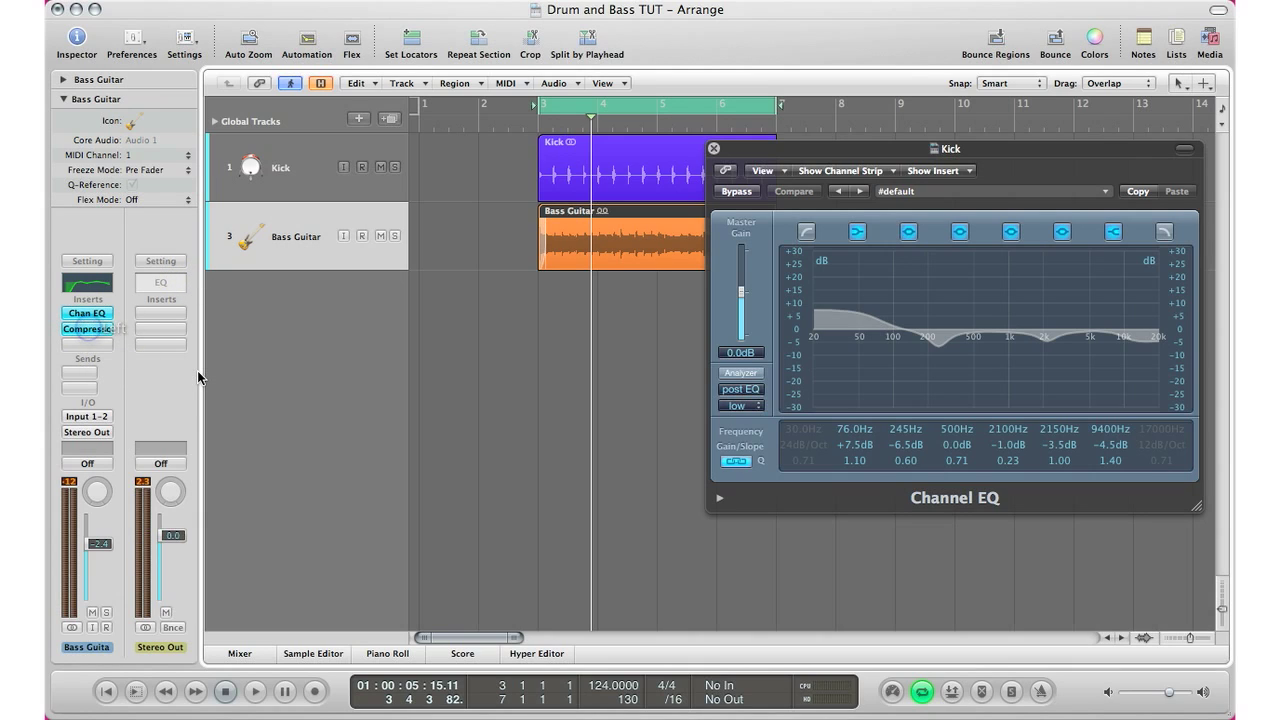
{"action": "key", "text": "space"}
{"action": "scroll", "coordinate": [600, 225], "scroll_direction": "right", "scroll_amount": 2}
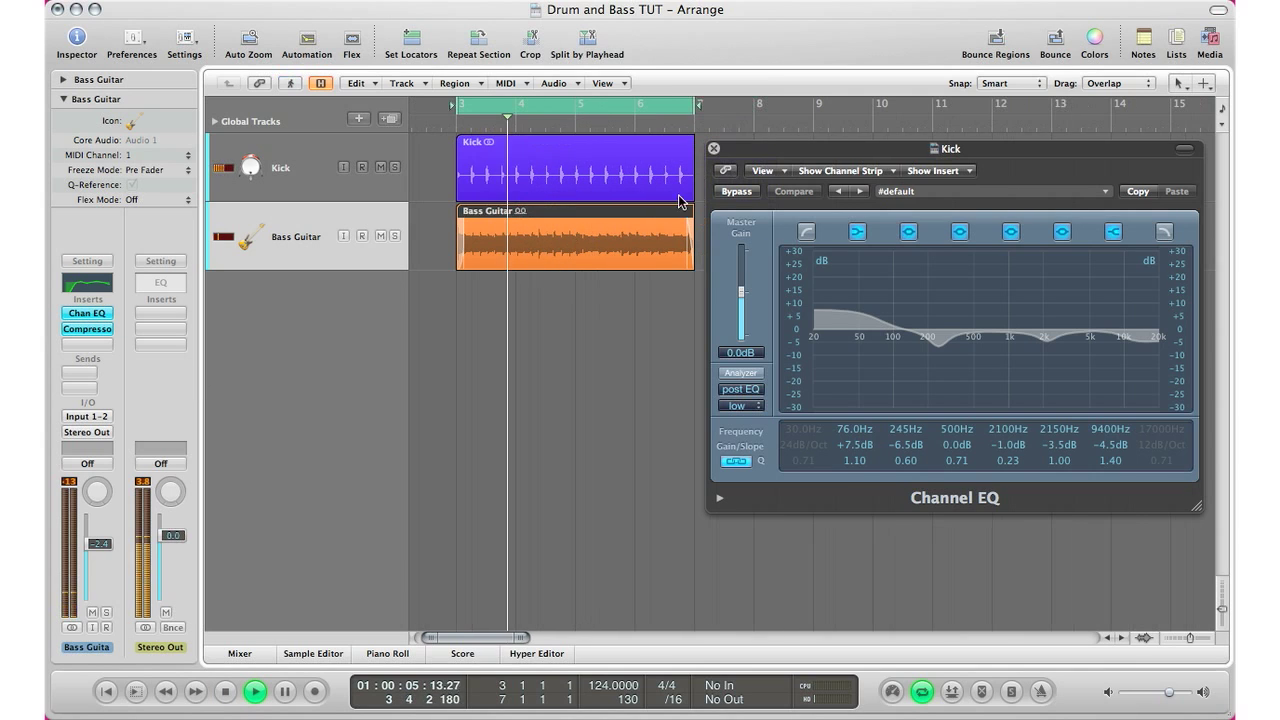
- Open the bass guitar's Channel EQ and Compressor and arrange their windows so both can be viewed with the kick's EQ
{"action": "left_click", "coordinate": [88, 313]}
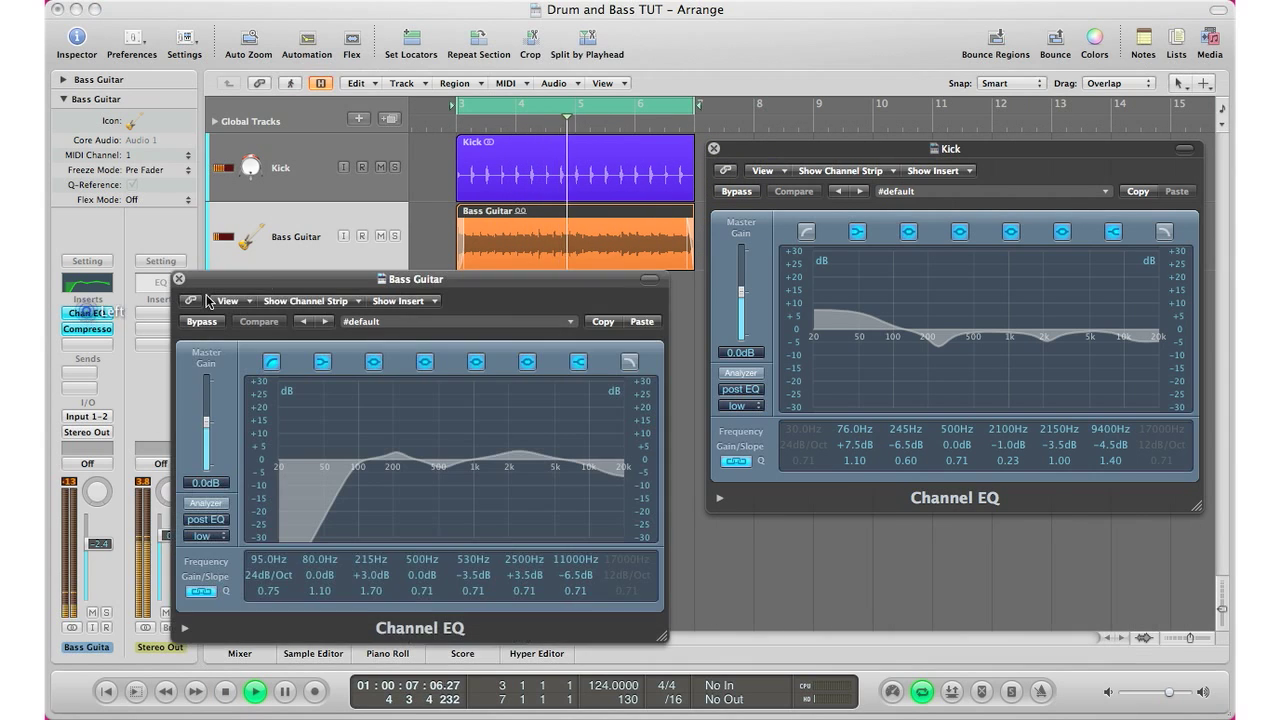
{"action": "left_click_drag", "start_coordinate": [301, 279], "coordinate": [213, 41]}
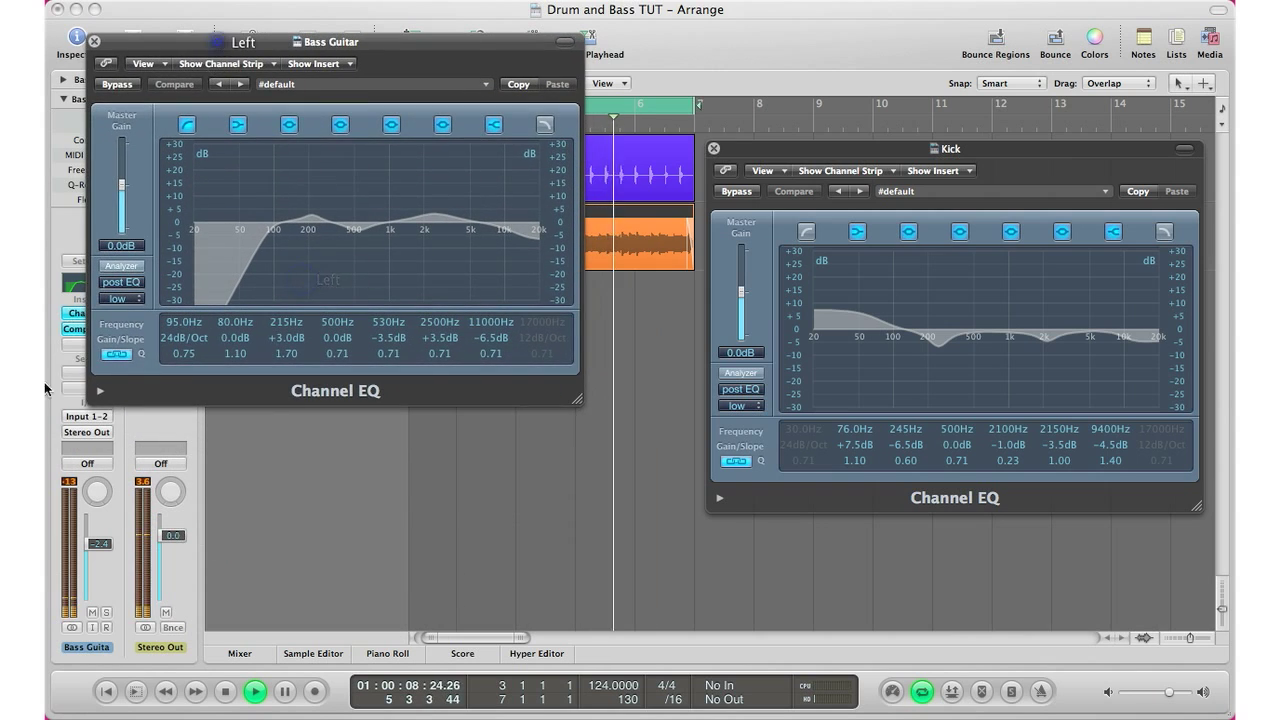
{"action": "left_click", "coordinate": [76, 329]}
{"action": "left_click_drag", "start_coordinate": [370, 64], "coordinate": [505, 412]}
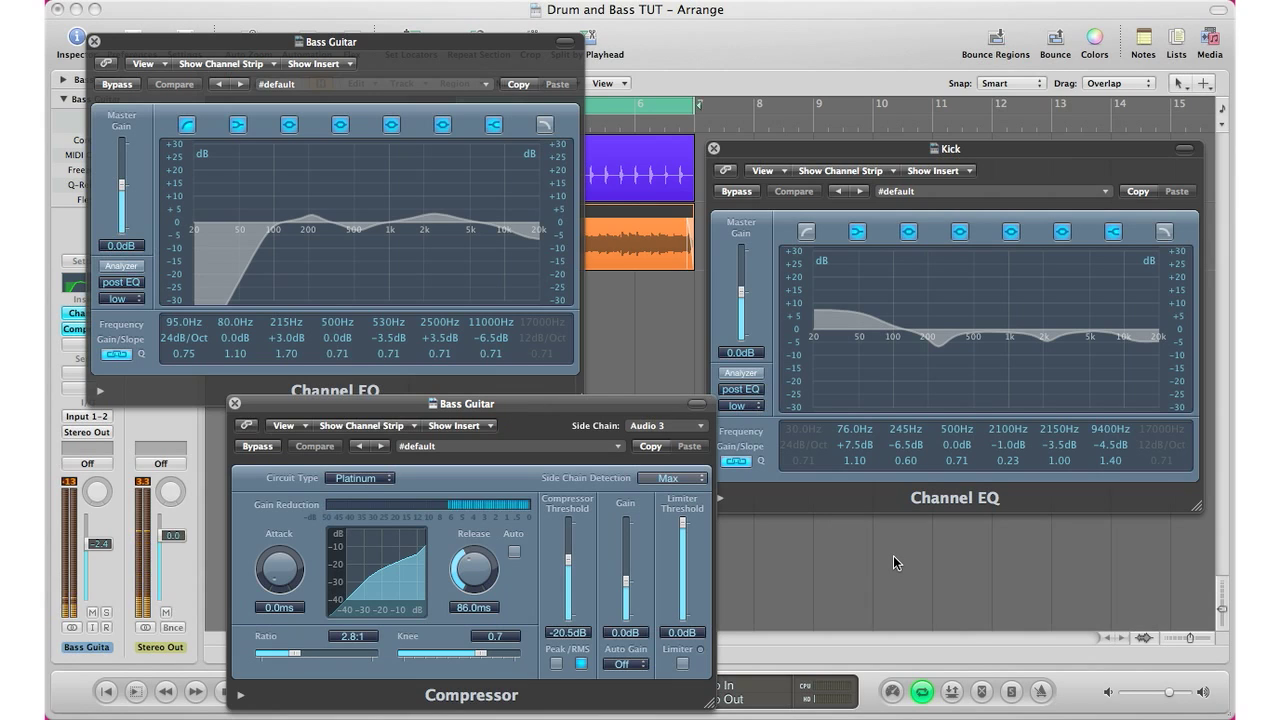
{"action": "key", "text": "x"}
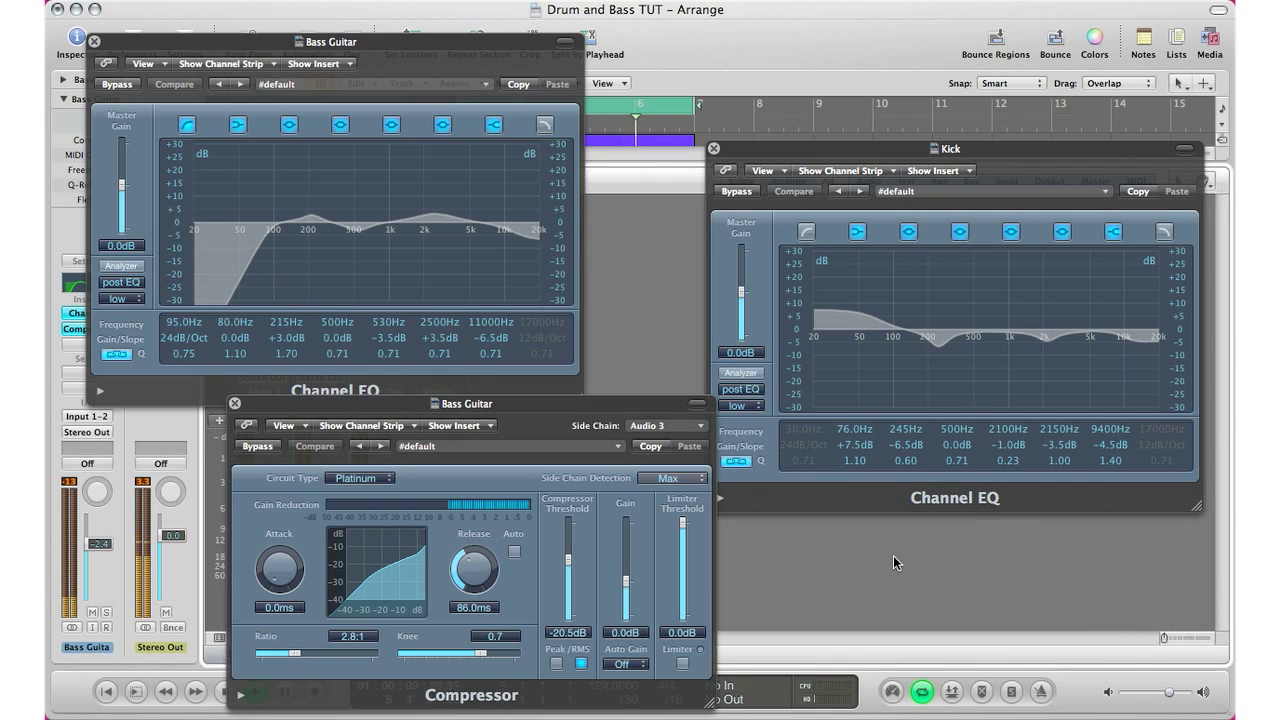
{"action": "key", "text": "x"}
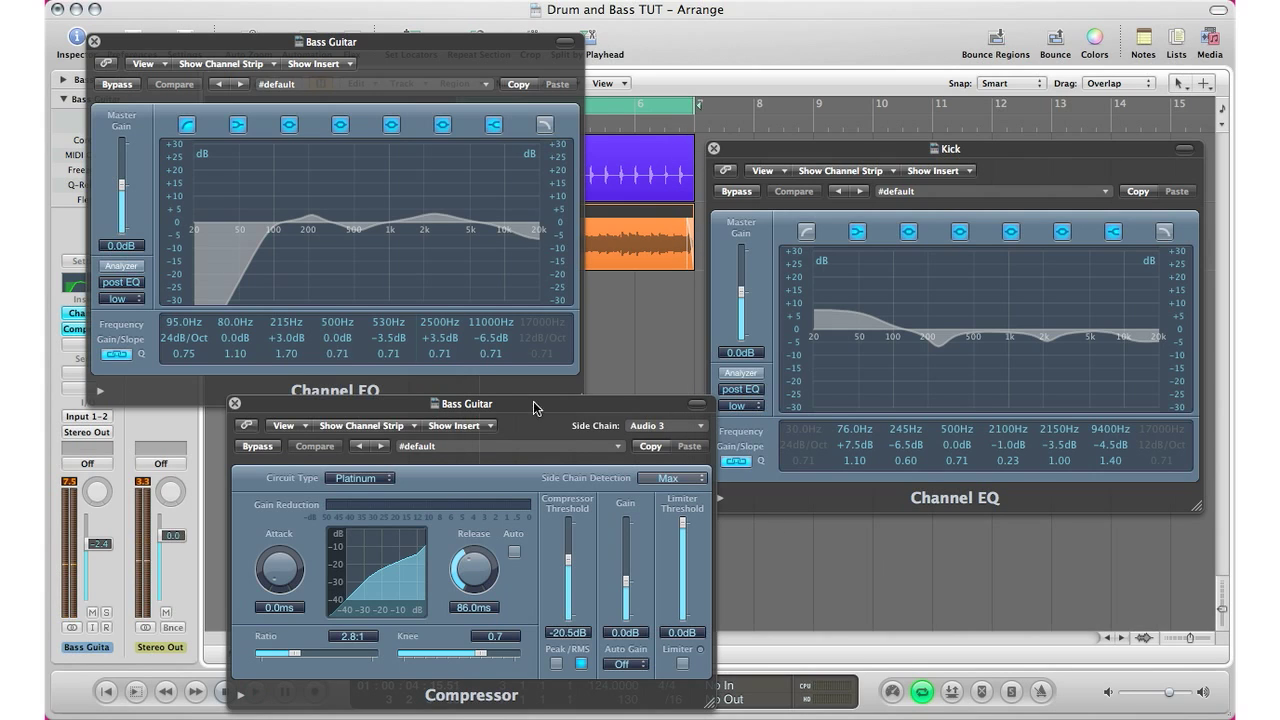
- Compare the mix with the bass guitar's Channel EQ and Compressor and the kick's Channel EQ all bypassed, reactivating each in turn
{"action": "left_click", "coordinate": [117, 84]}
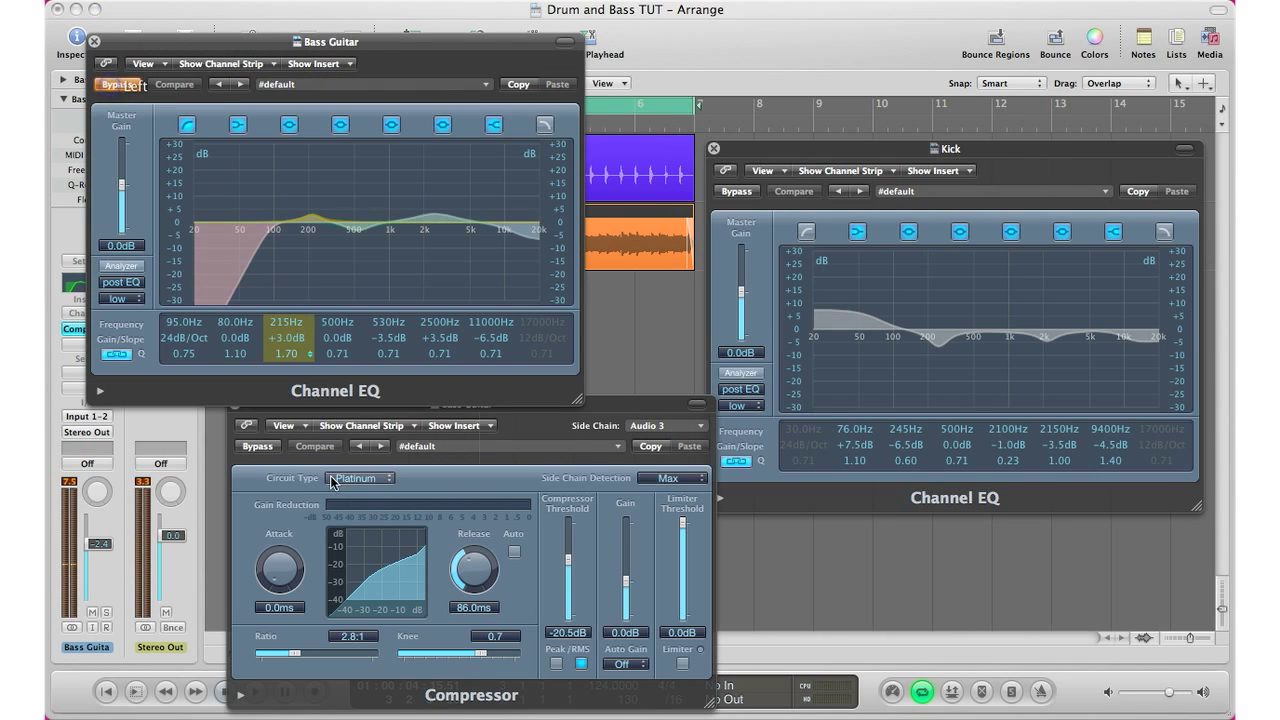
{"action": "left_click", "coordinate": [256, 447]}
{"action": "left_click", "coordinate": [737, 191]}
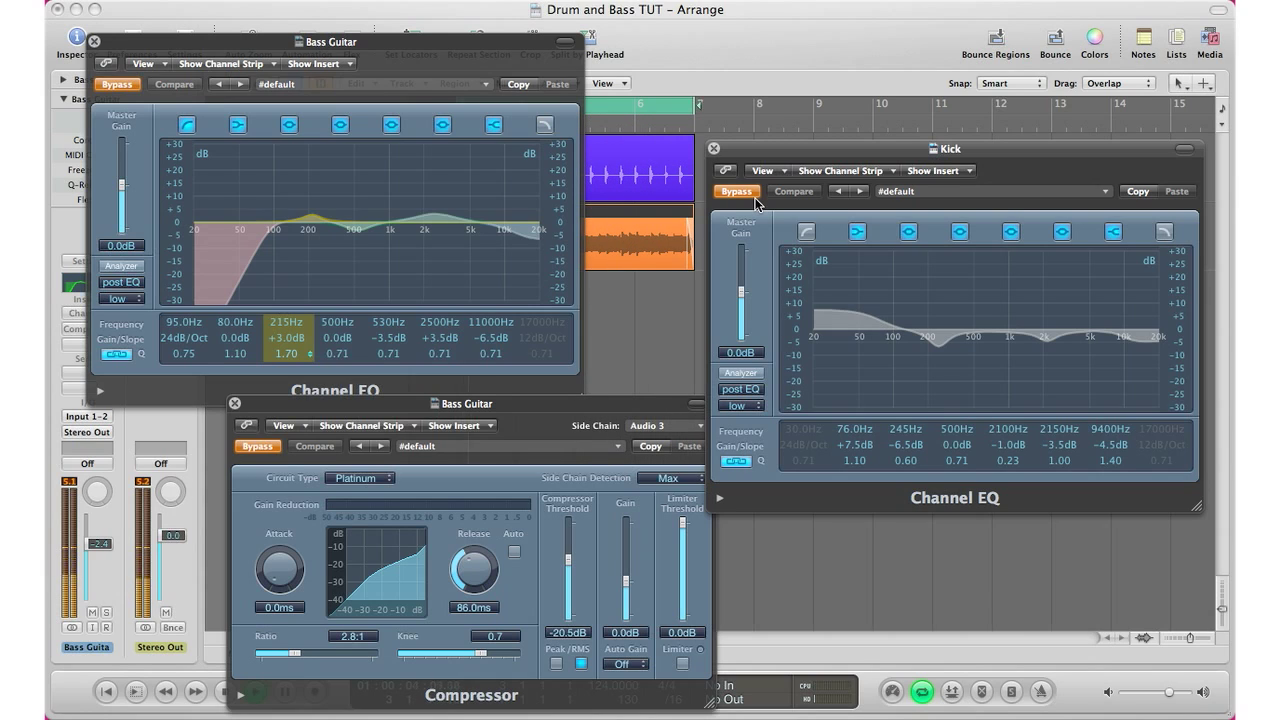
{"action": "left_click", "coordinate": [117, 84]}
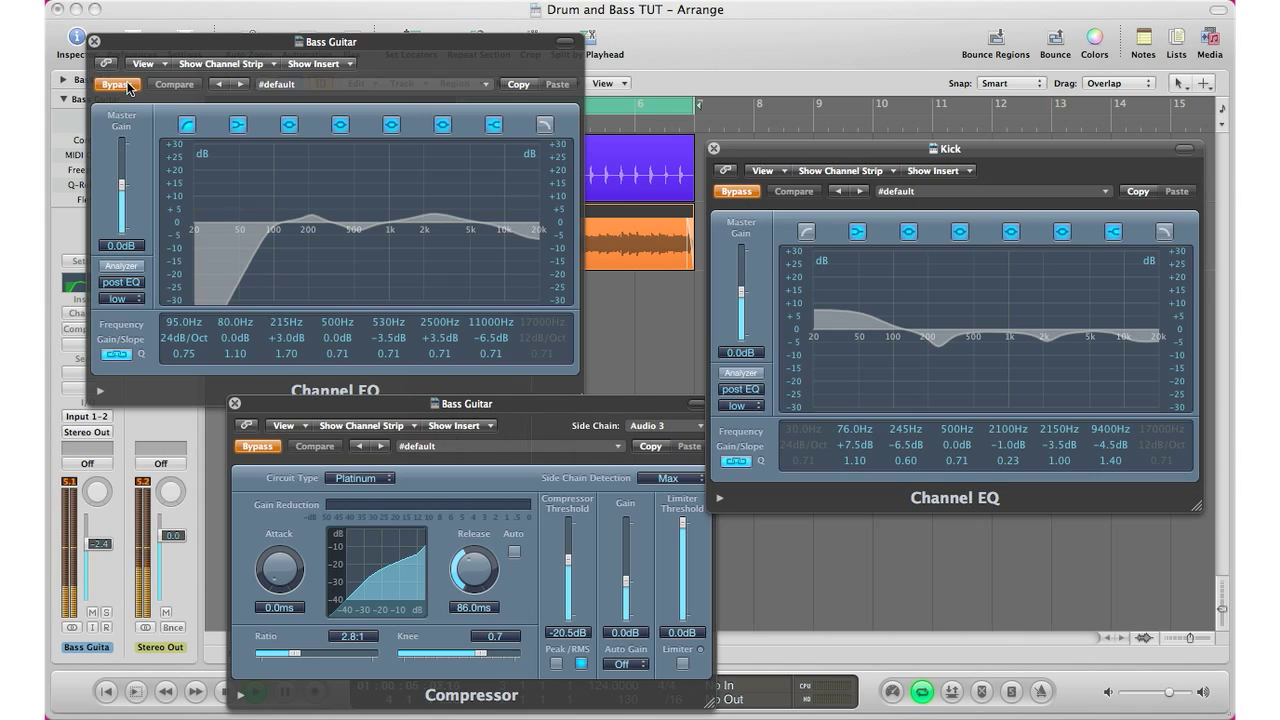
{"action": "left_click", "coordinate": [735, 192]}
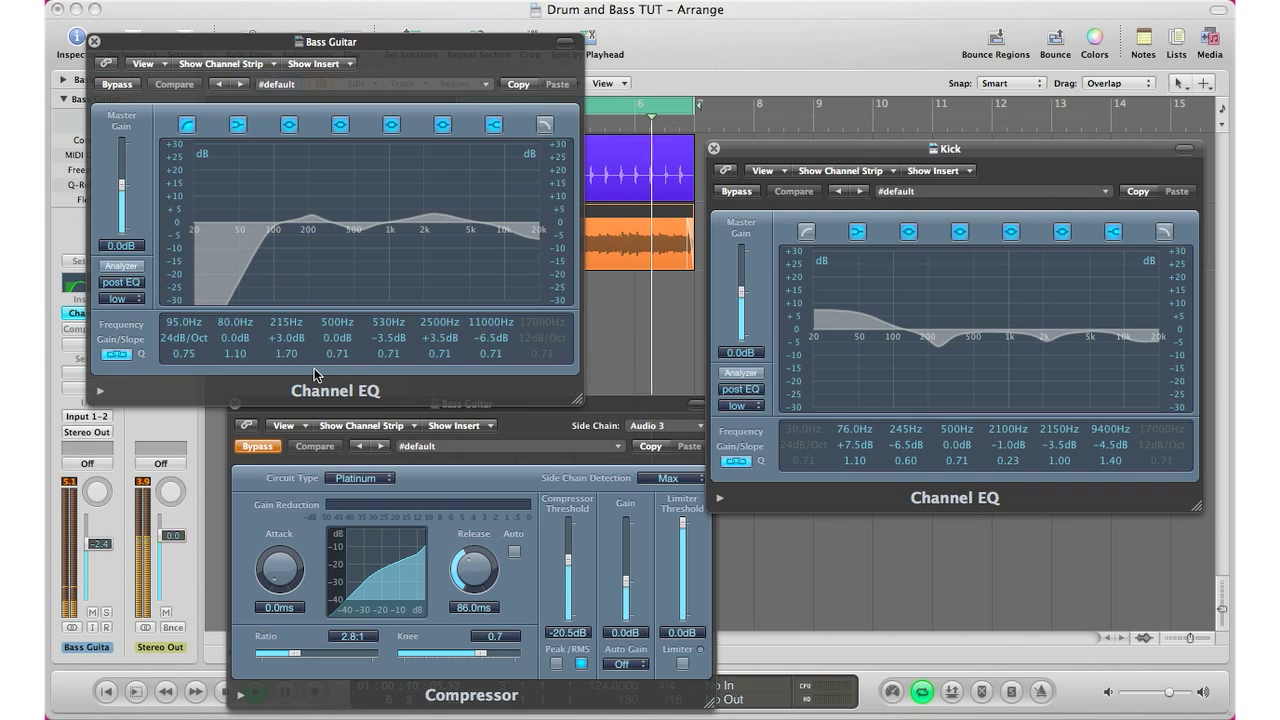
{"action": "left_click", "coordinate": [257, 446]}
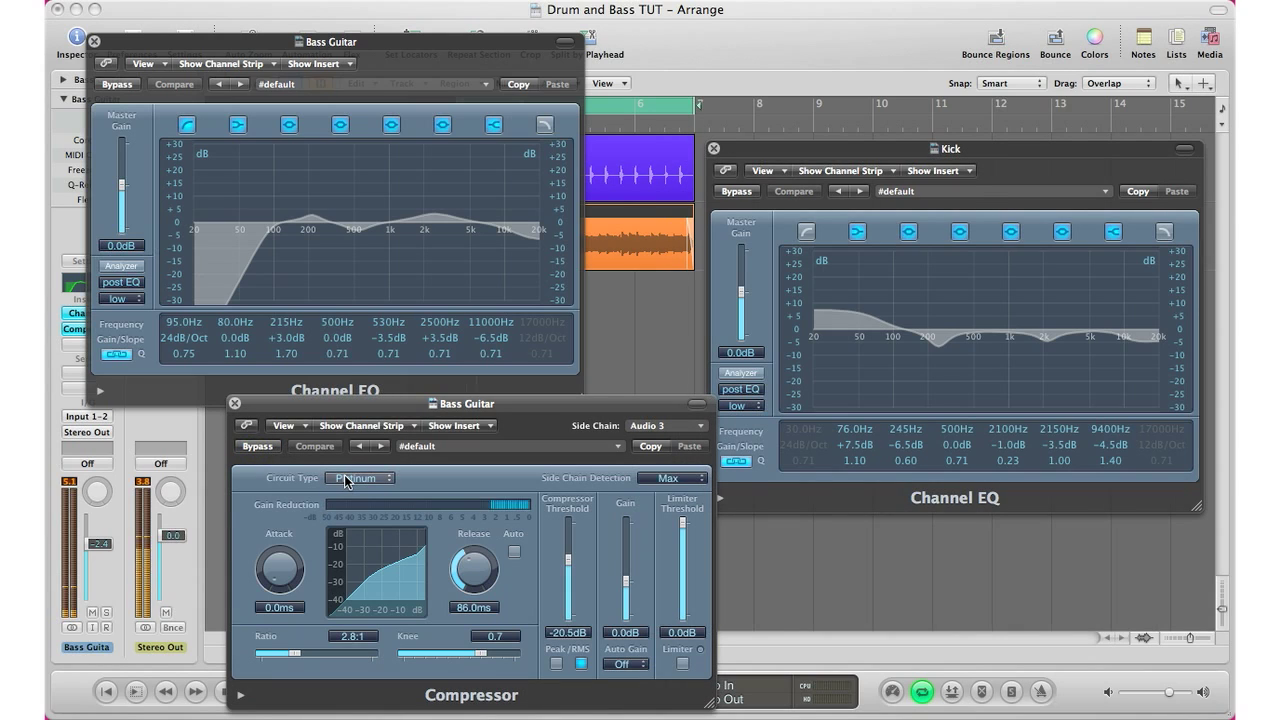